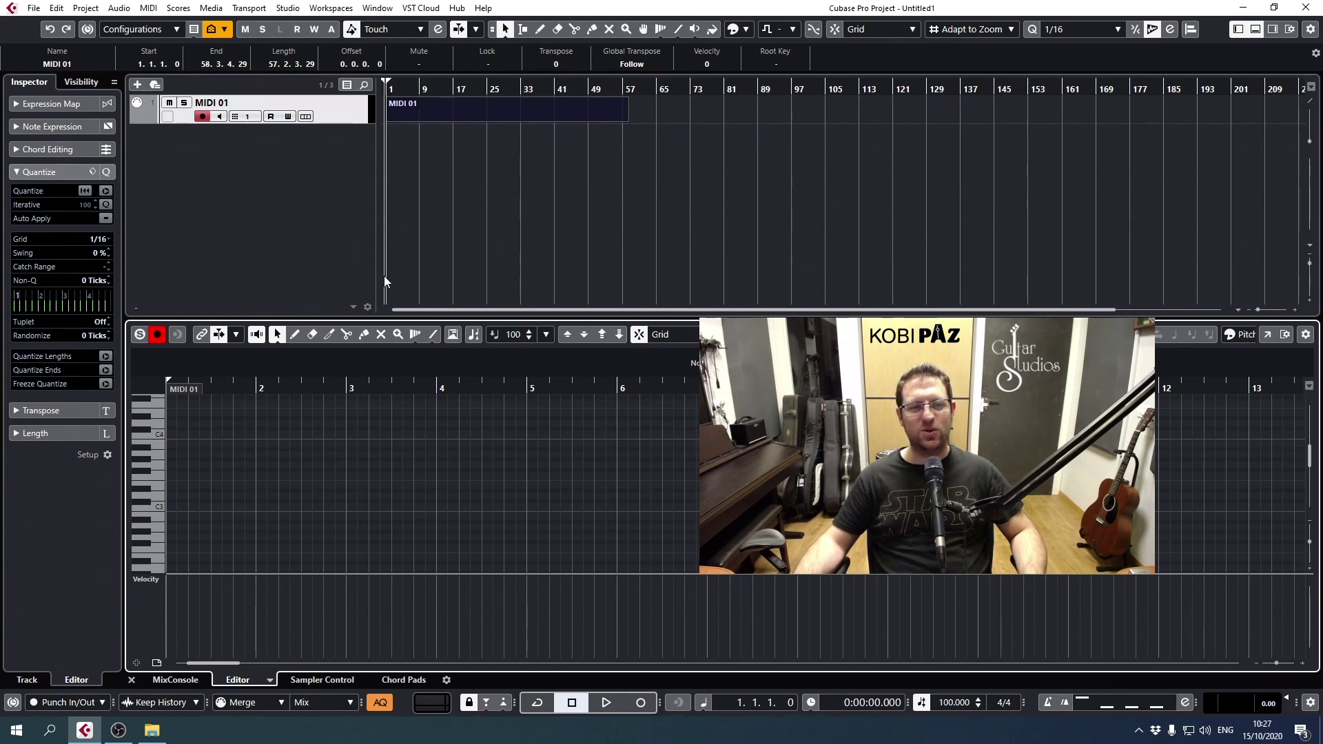
# - Enlarge the height of the MIDI 01 track and hide the lower-zone editor
pyautogui.moveTo(366, 125); pyautogui.dragTo(366, 179)
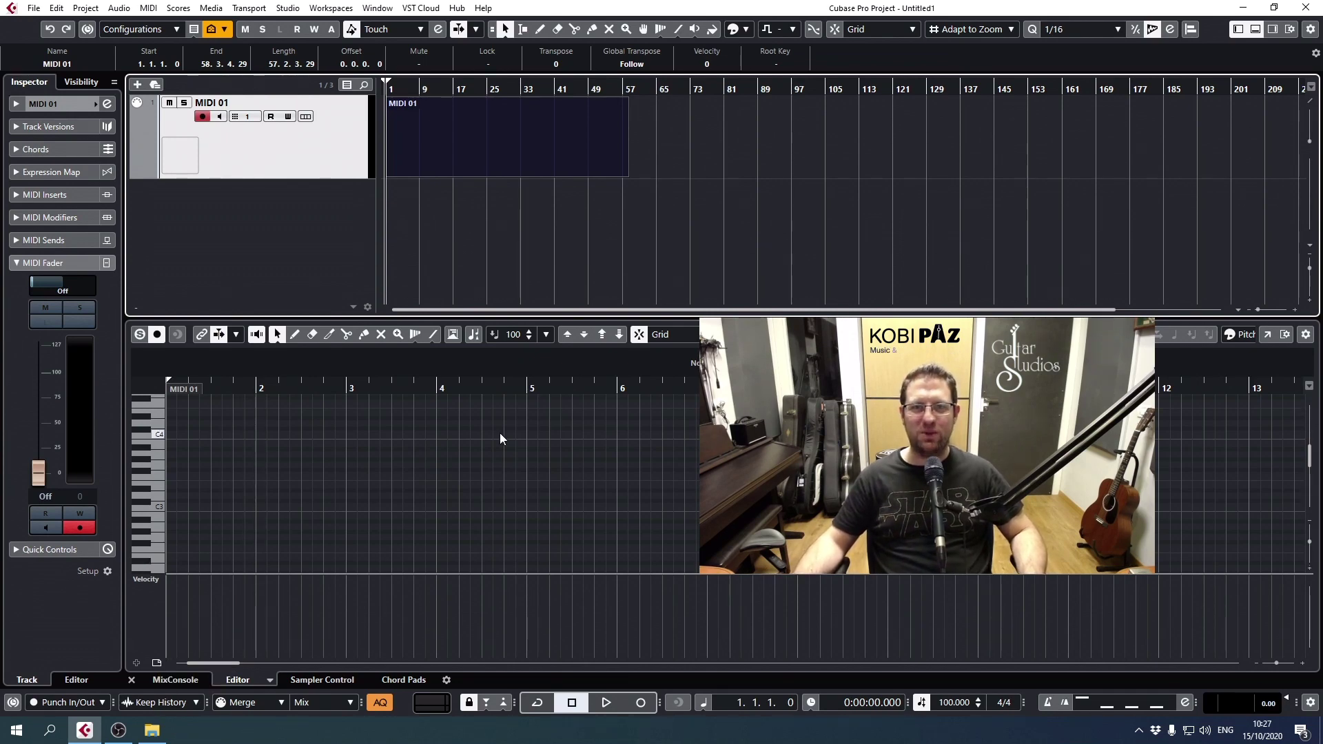
pyautogui.click(1255, 29)
pyautogui.click(1255, 29)
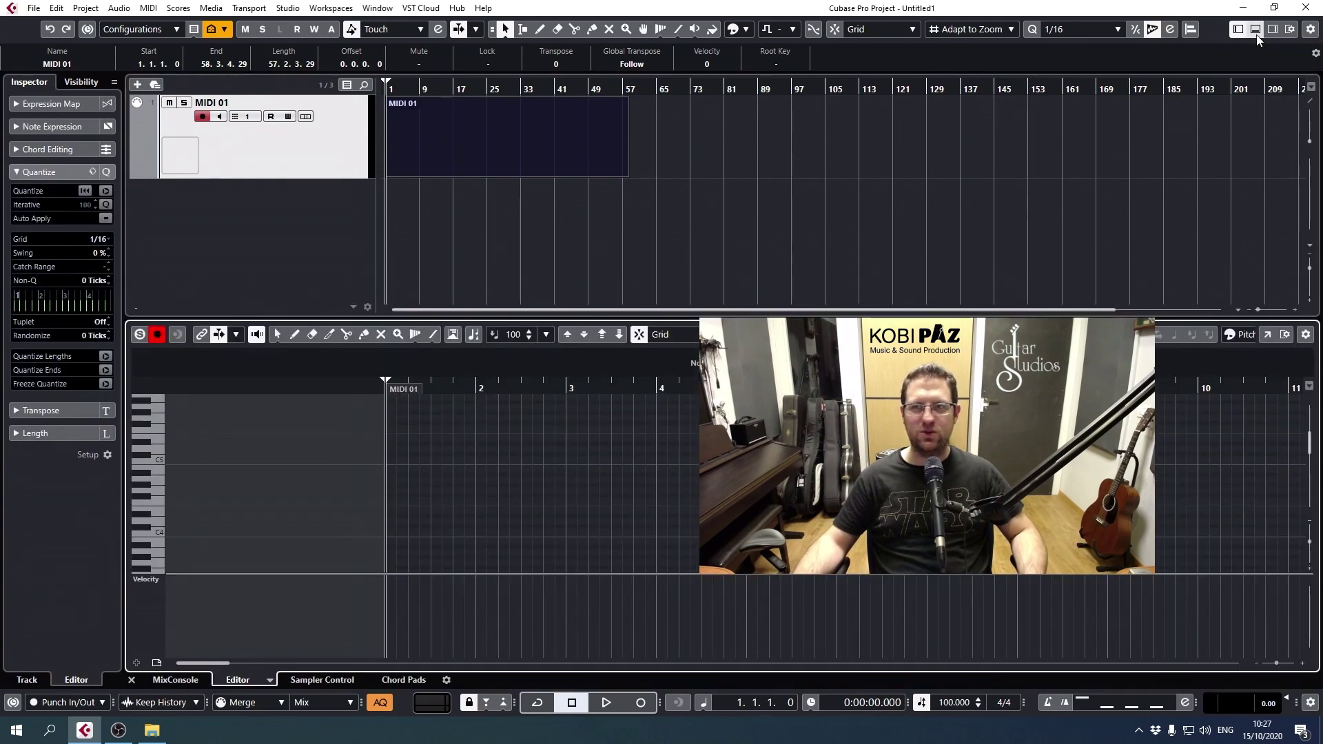
pyautogui.click(130, 680)
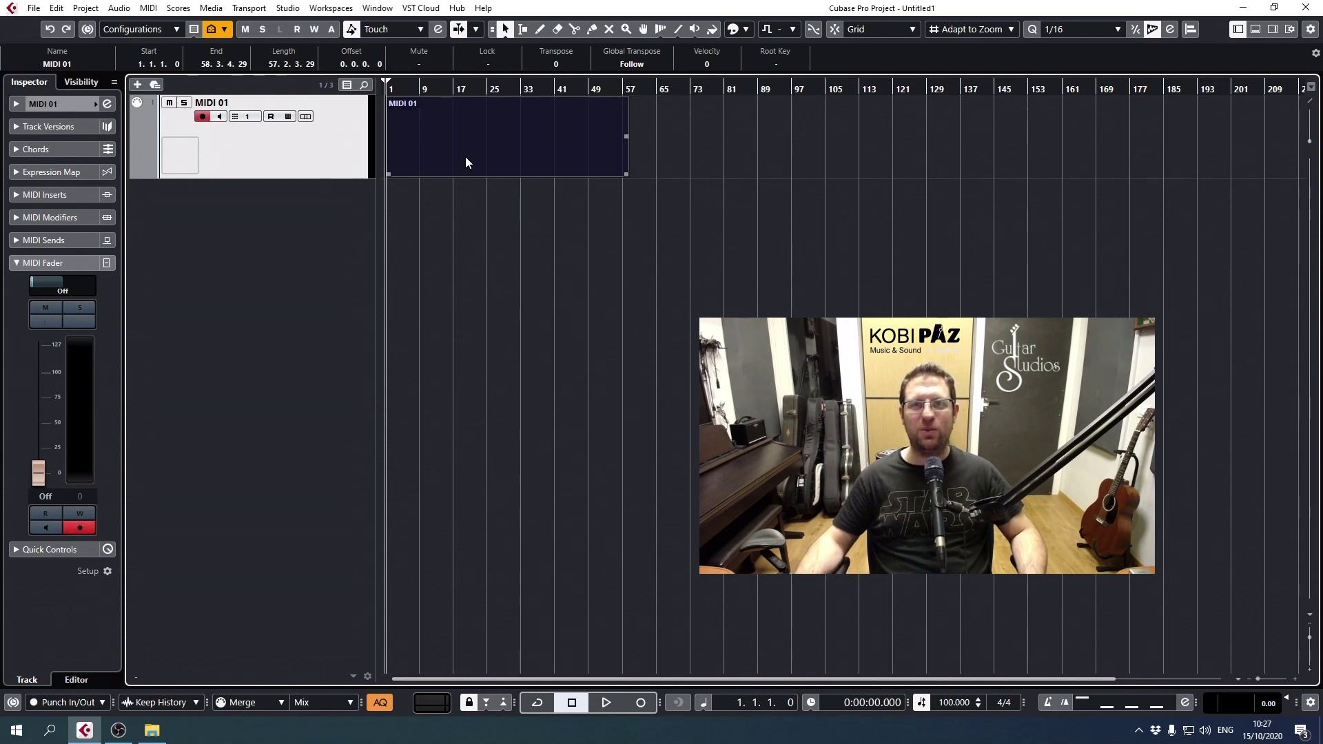
# - Set the Editors preferences so that double-clicking opens the editor in a window
pyautogui.click(56, 7)
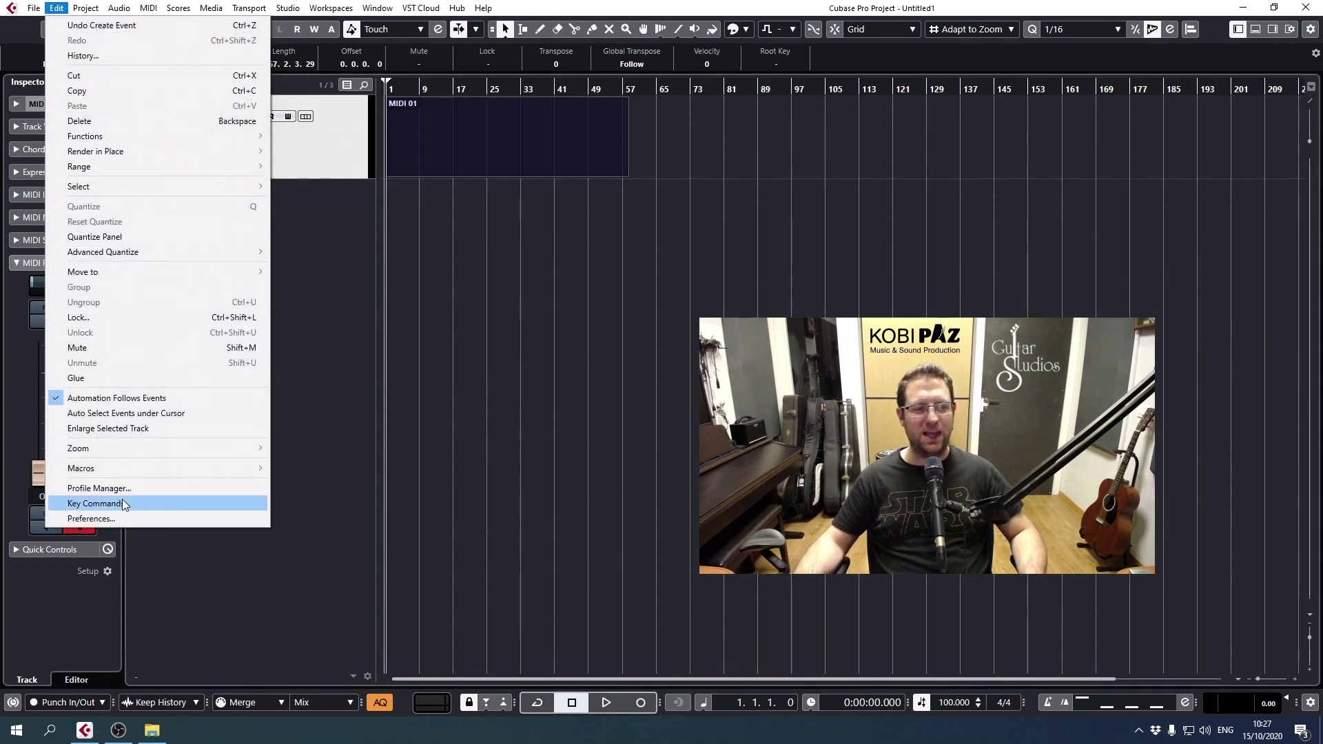
pyautogui.click(123, 519)
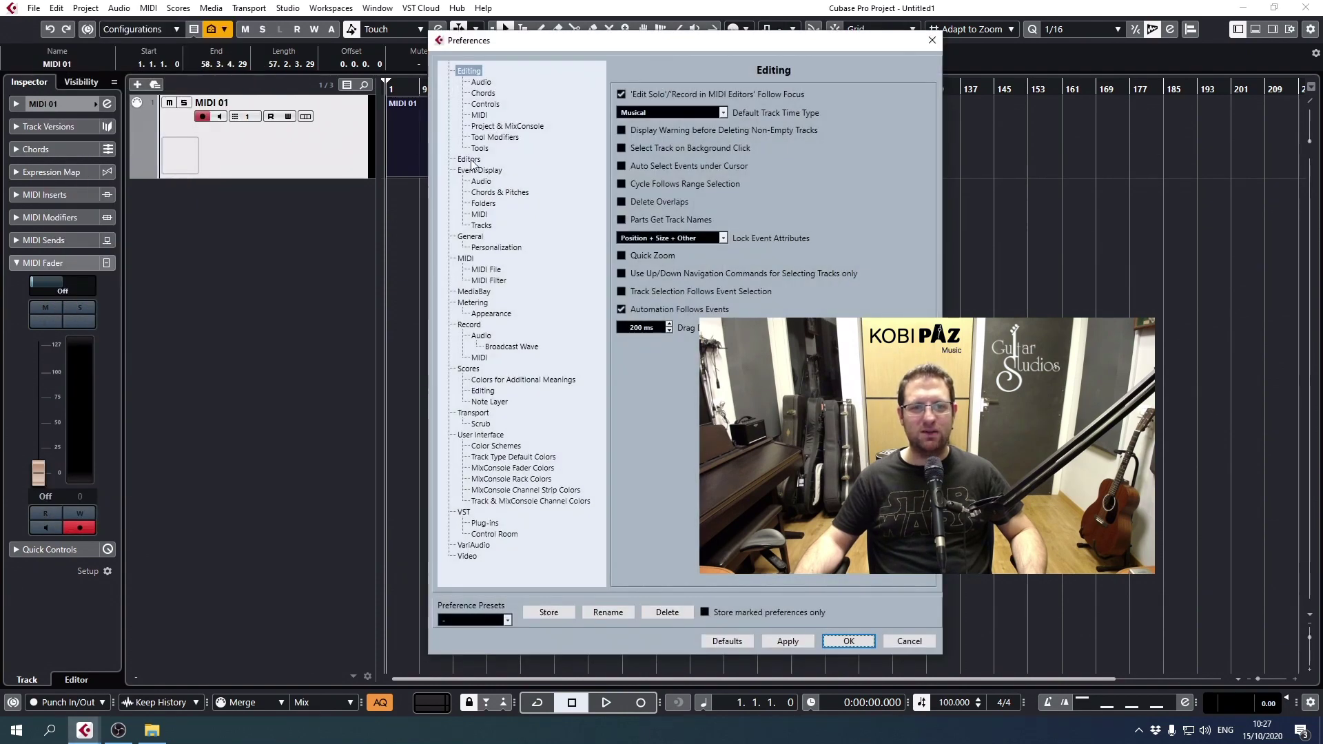
pyautogui.click(471, 160)
pyautogui.click(717, 151)
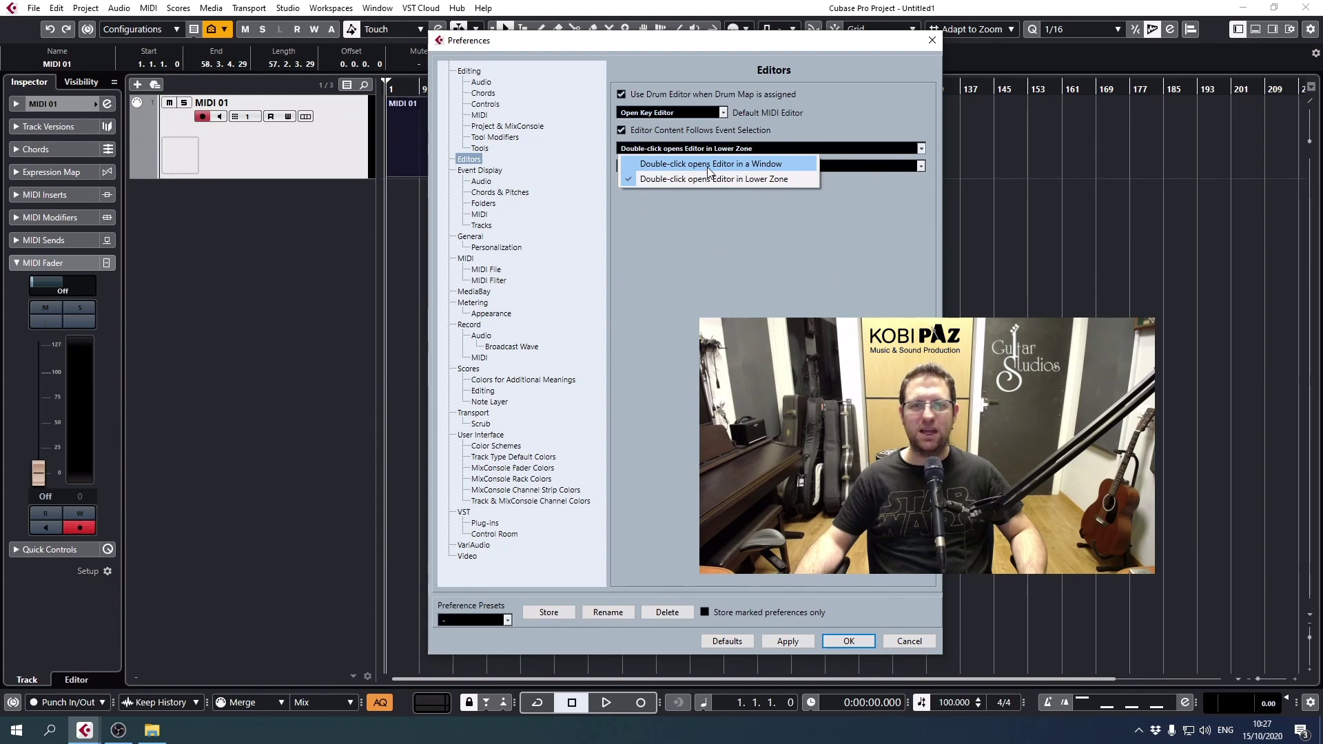
pyautogui.click(710, 165)
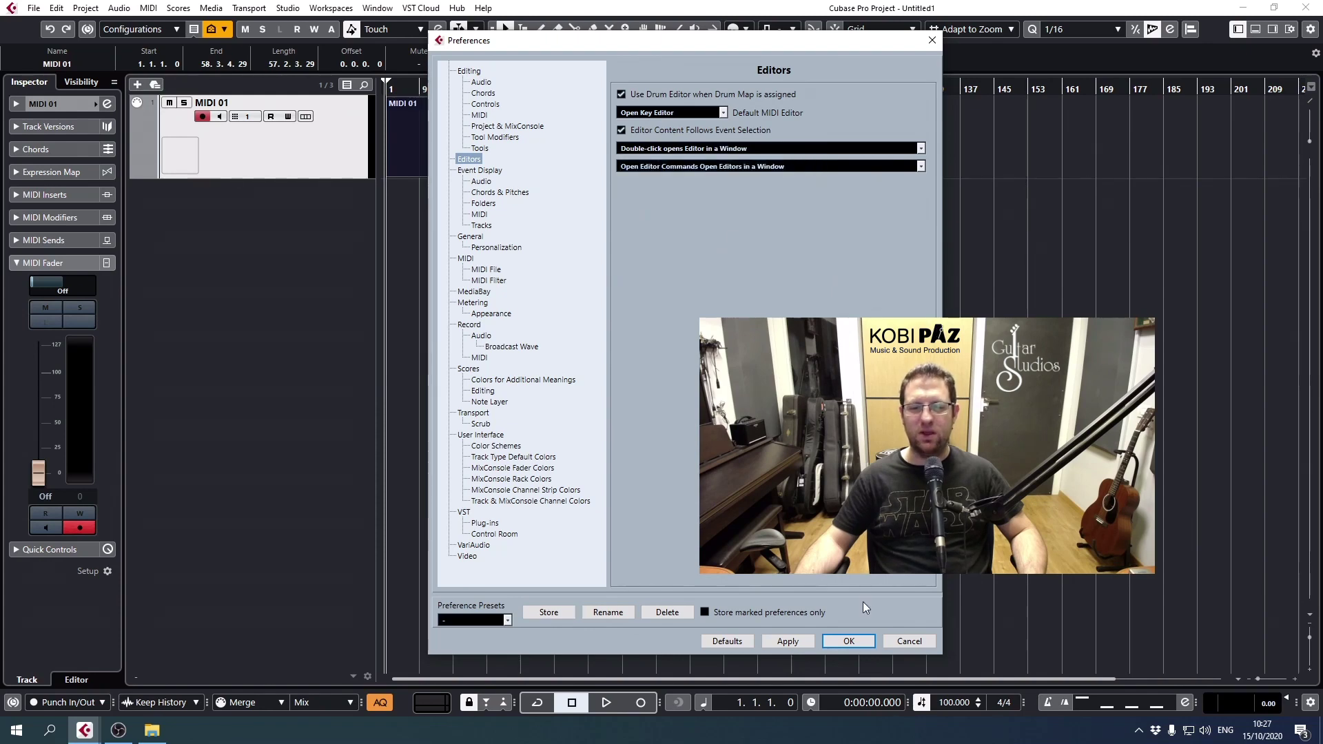
pyautogui.click(848, 640)
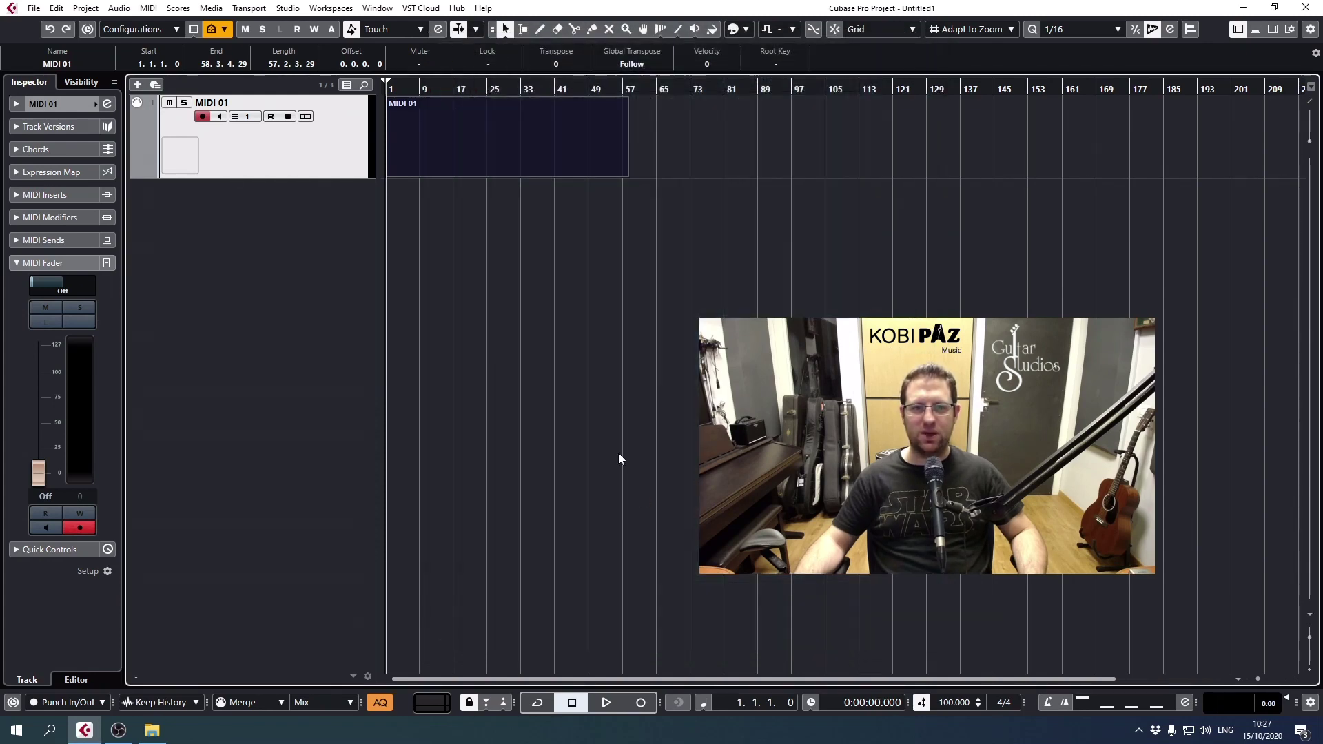
# - Open the MIDI 01 part in a separate Key Editor window, restore it from full screen and reposition it
pyautogui.doubleClick(474, 168)
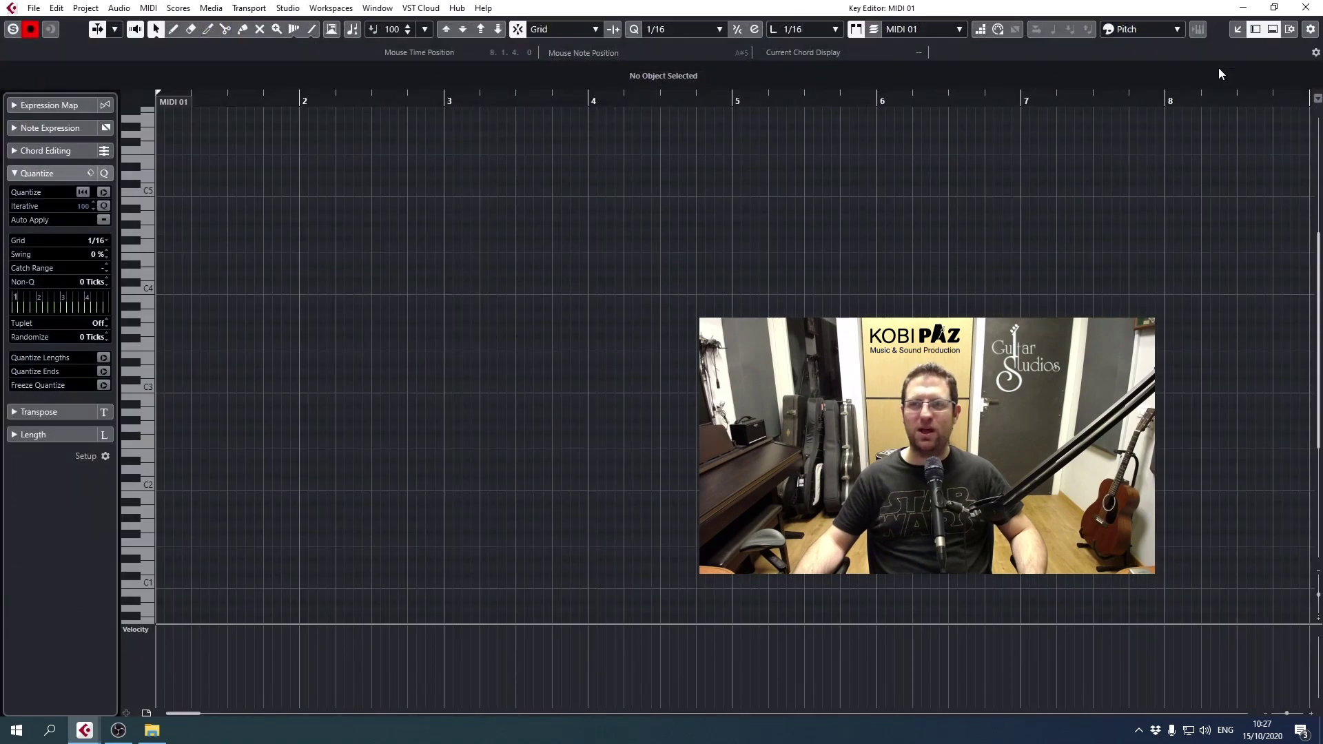
pyautogui.click(1274, 8)
pyautogui.moveTo(733, 78); pyautogui.dragTo(849, 94)
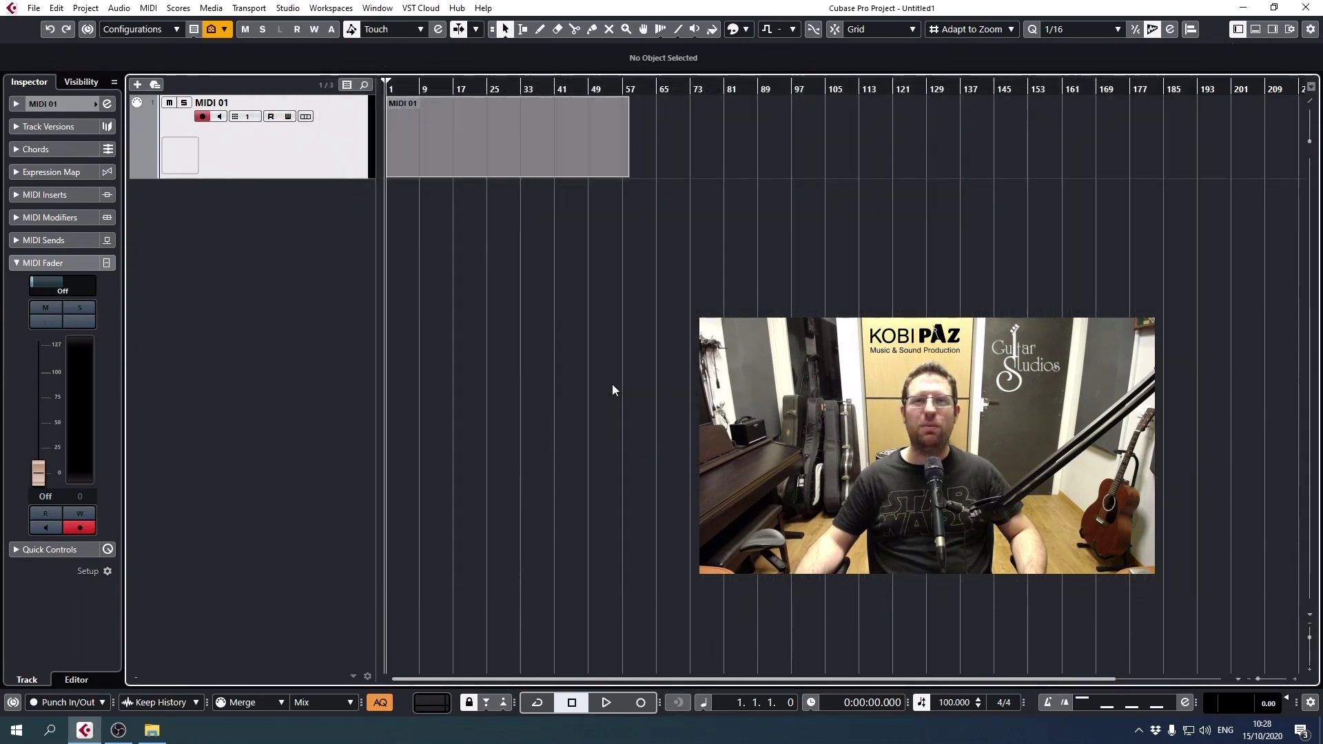
# - Select the MIDI 01 part and view the colors offered by the Colorize palette
pyautogui.click(523, 131)
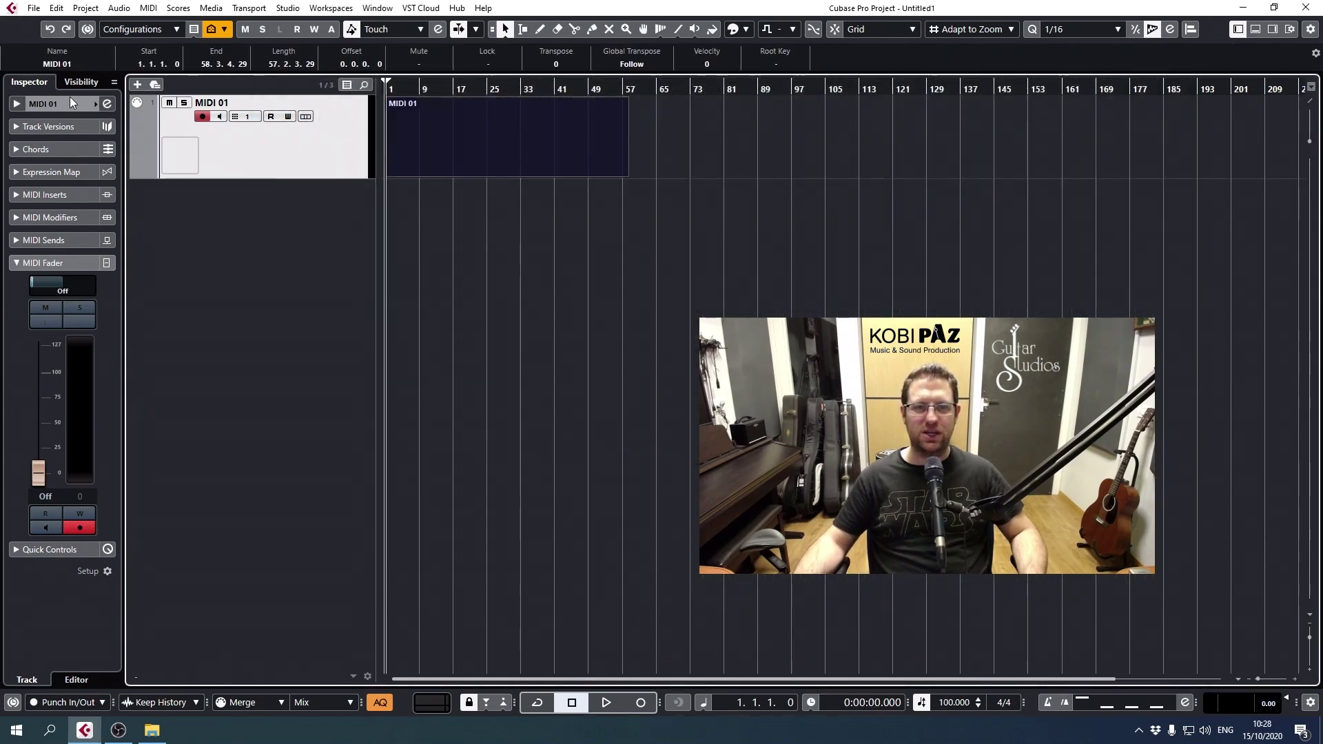
pyautogui.click(737, 31)
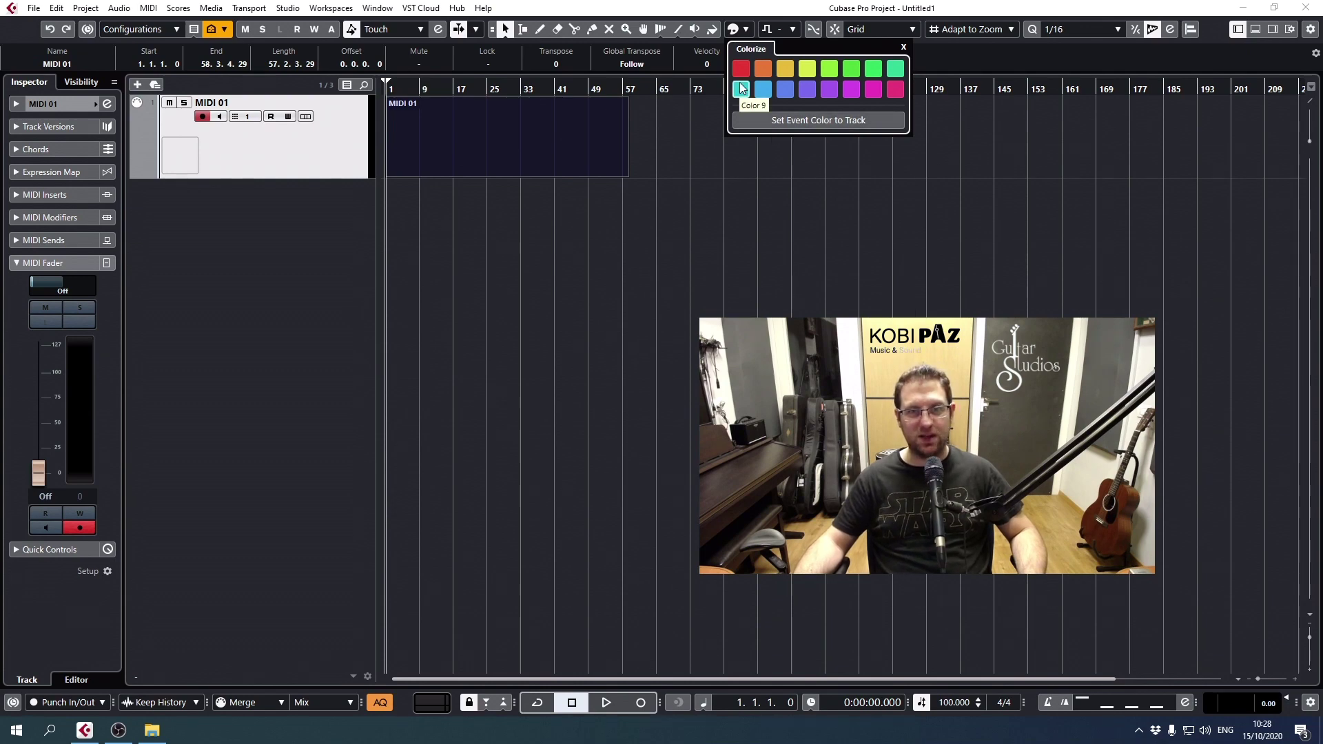
pyautogui.click(714, 225)
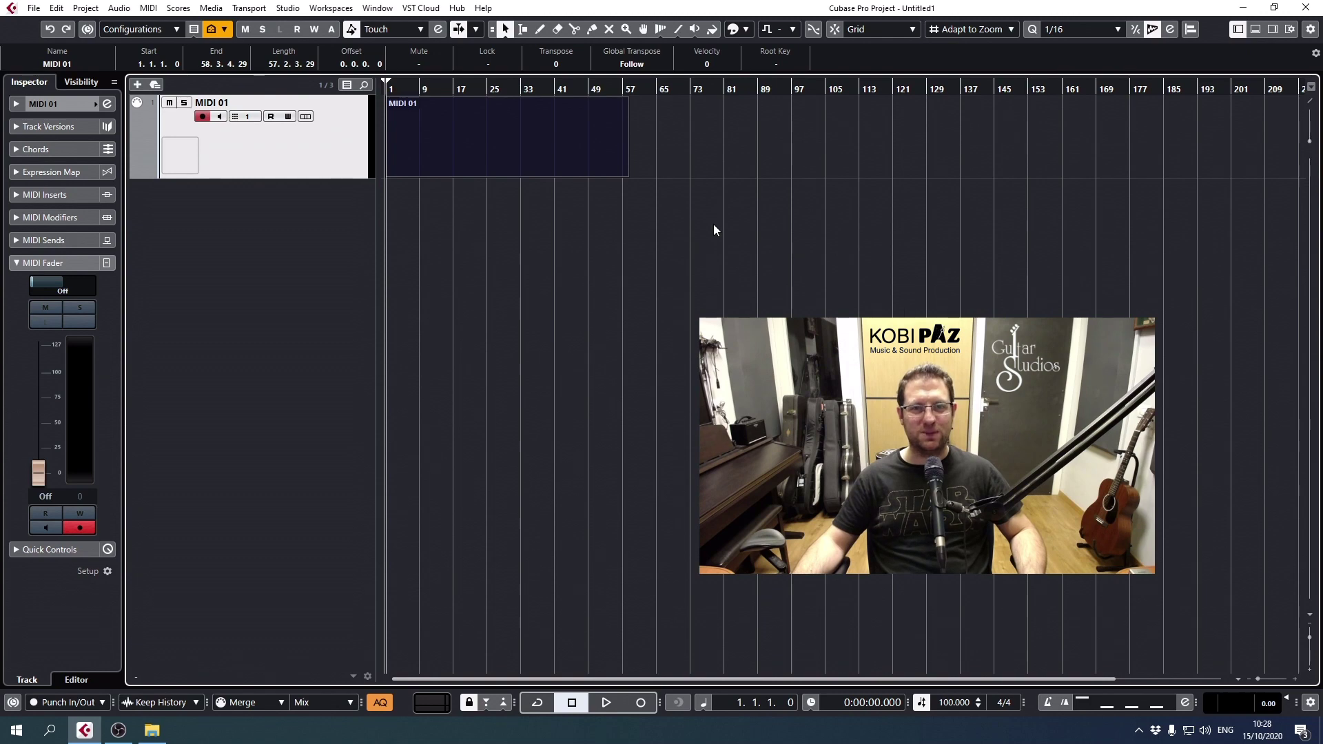
# - Apply a new project color set with 32 basic colors and check it in the Colorize palette
pyautogui.click(96, 10)
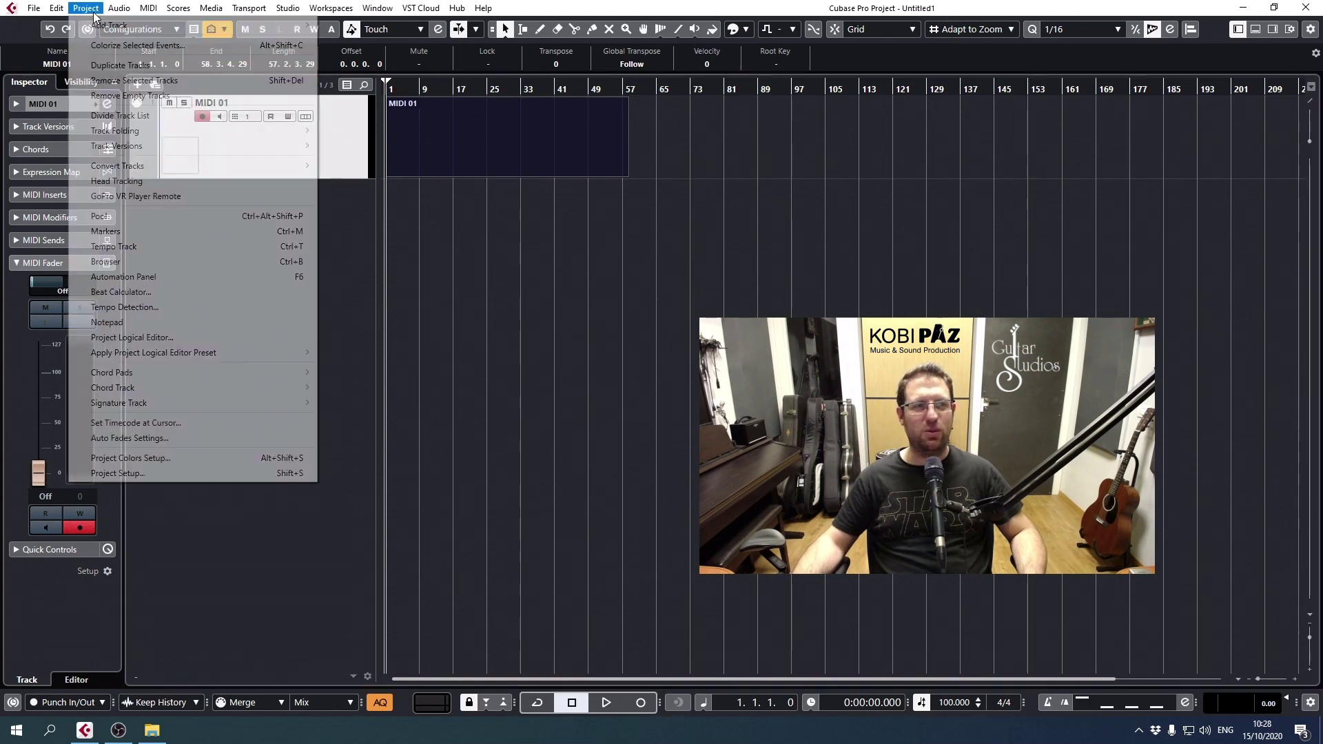
pyautogui.click(140, 460)
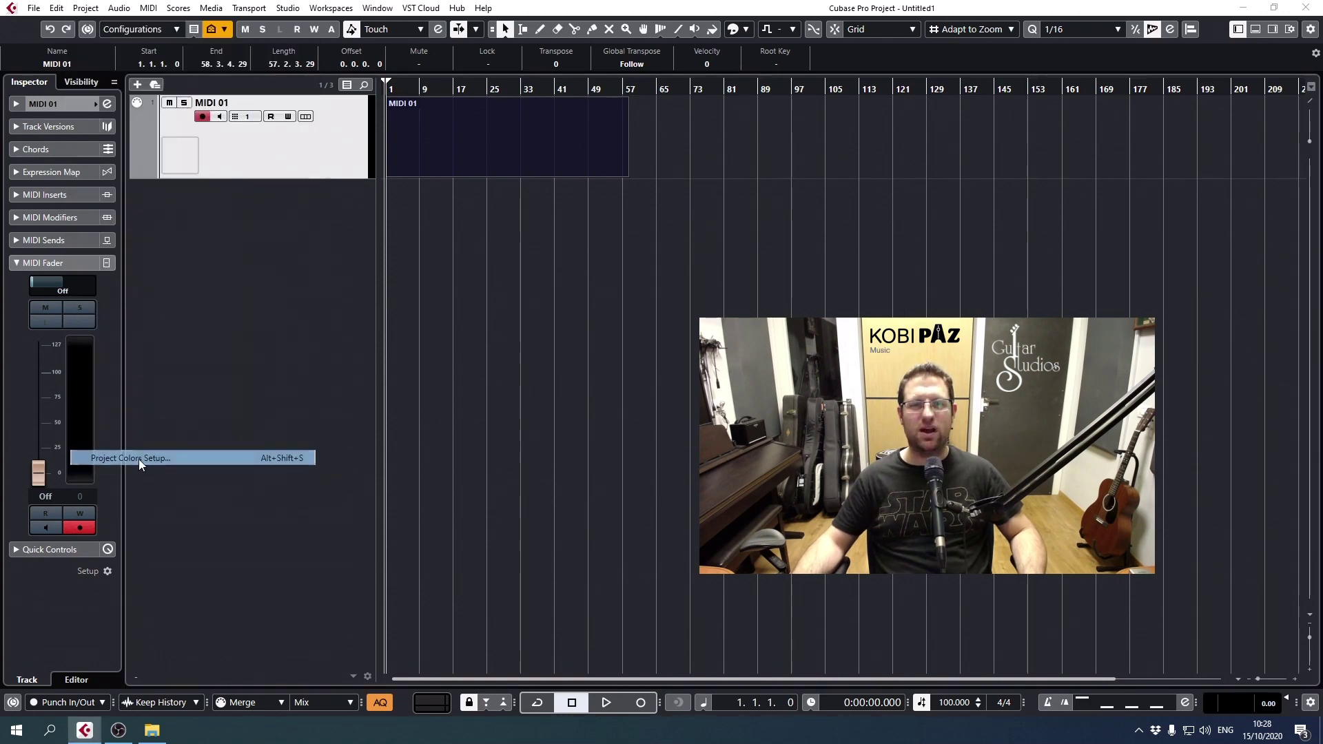
pyautogui.moveTo(691, 176); pyautogui.dragTo(467, 186)
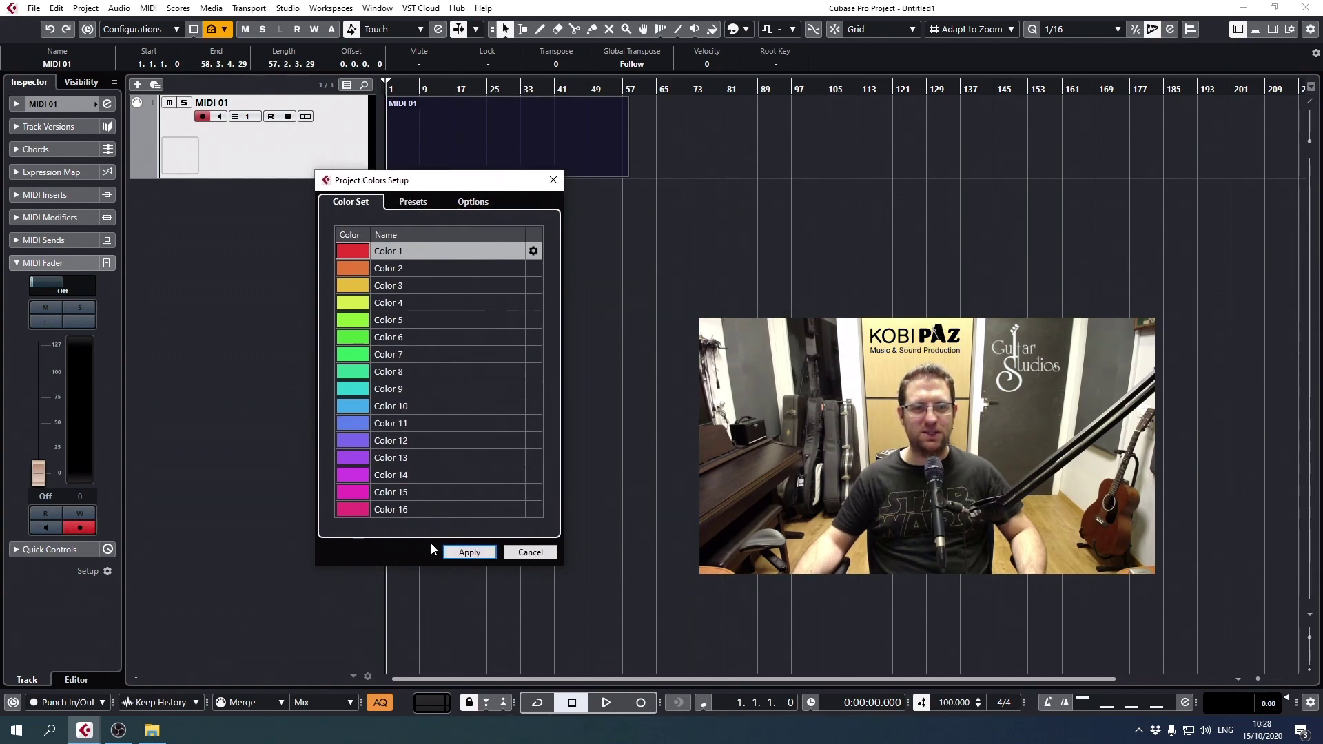
pyautogui.click(415, 202)
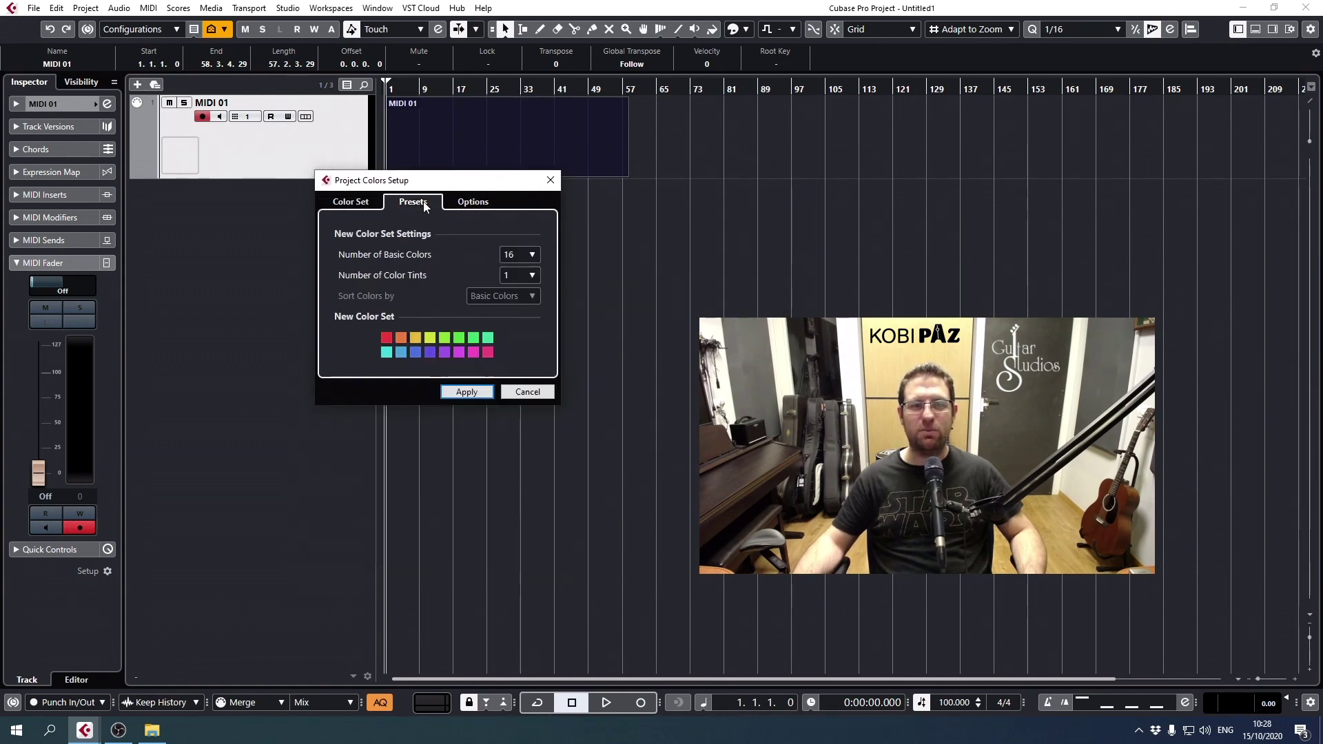
pyautogui.click(531, 256)
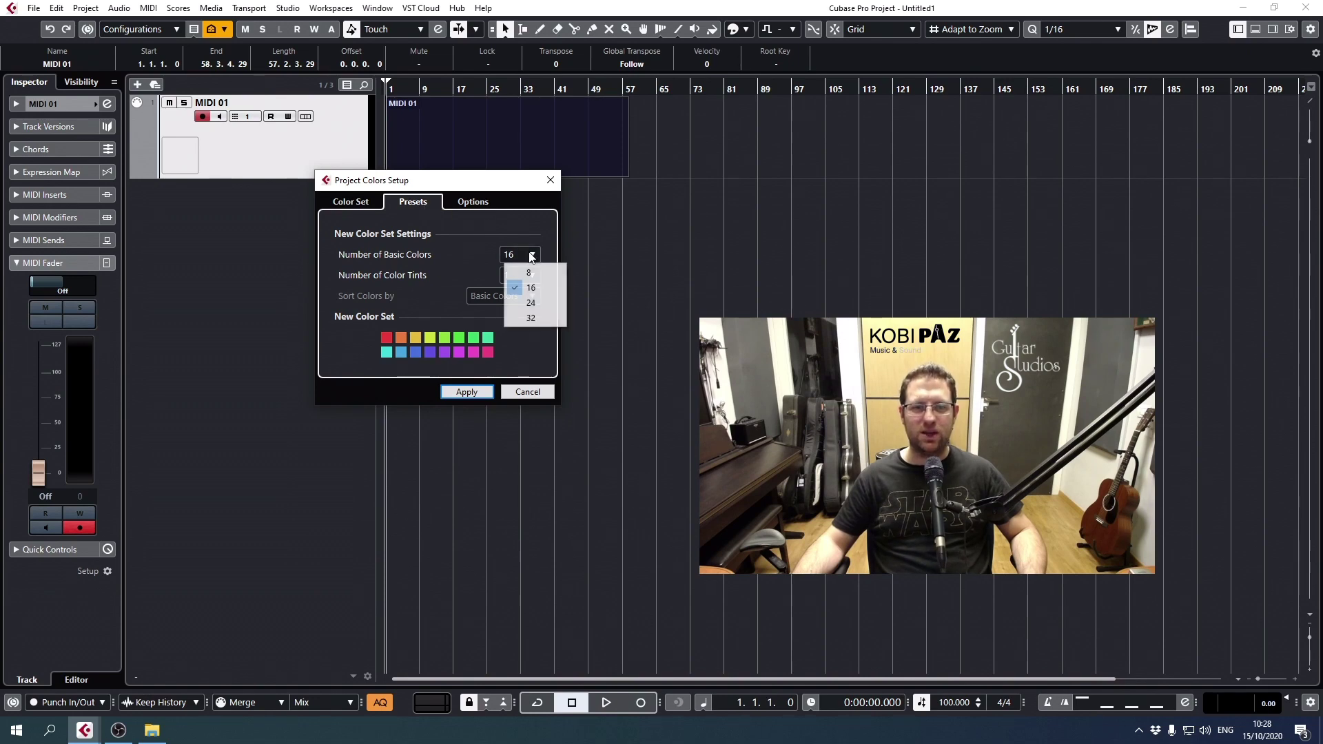
pyautogui.click(543, 302)
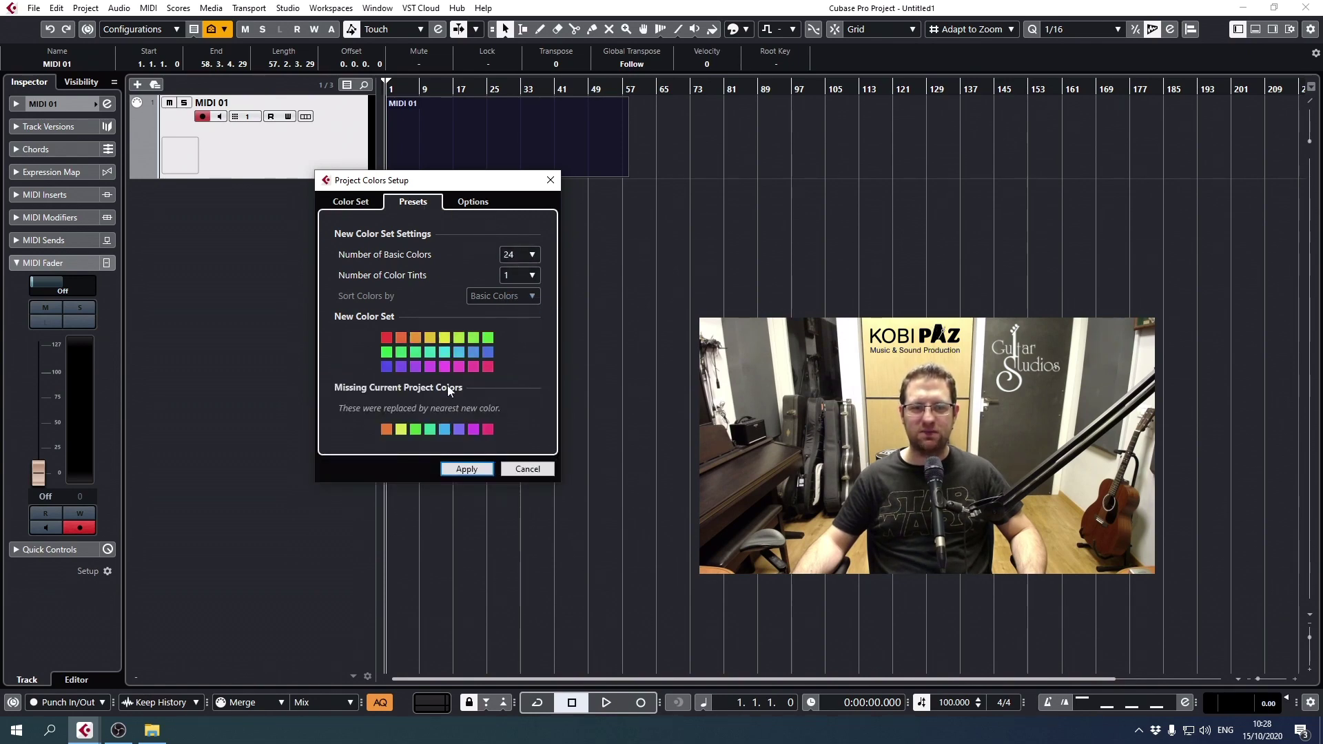
pyautogui.click(415, 366)
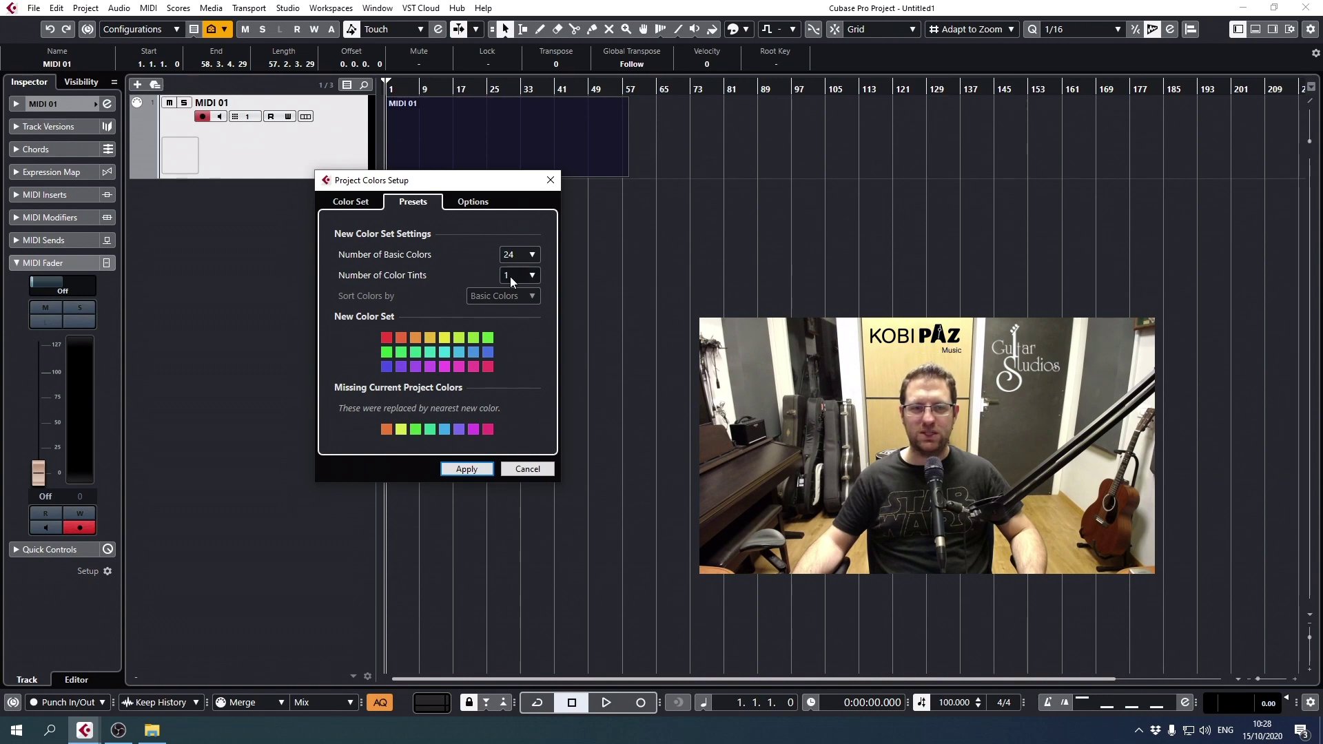
pyautogui.click(522, 255)
pyautogui.click(524, 318)
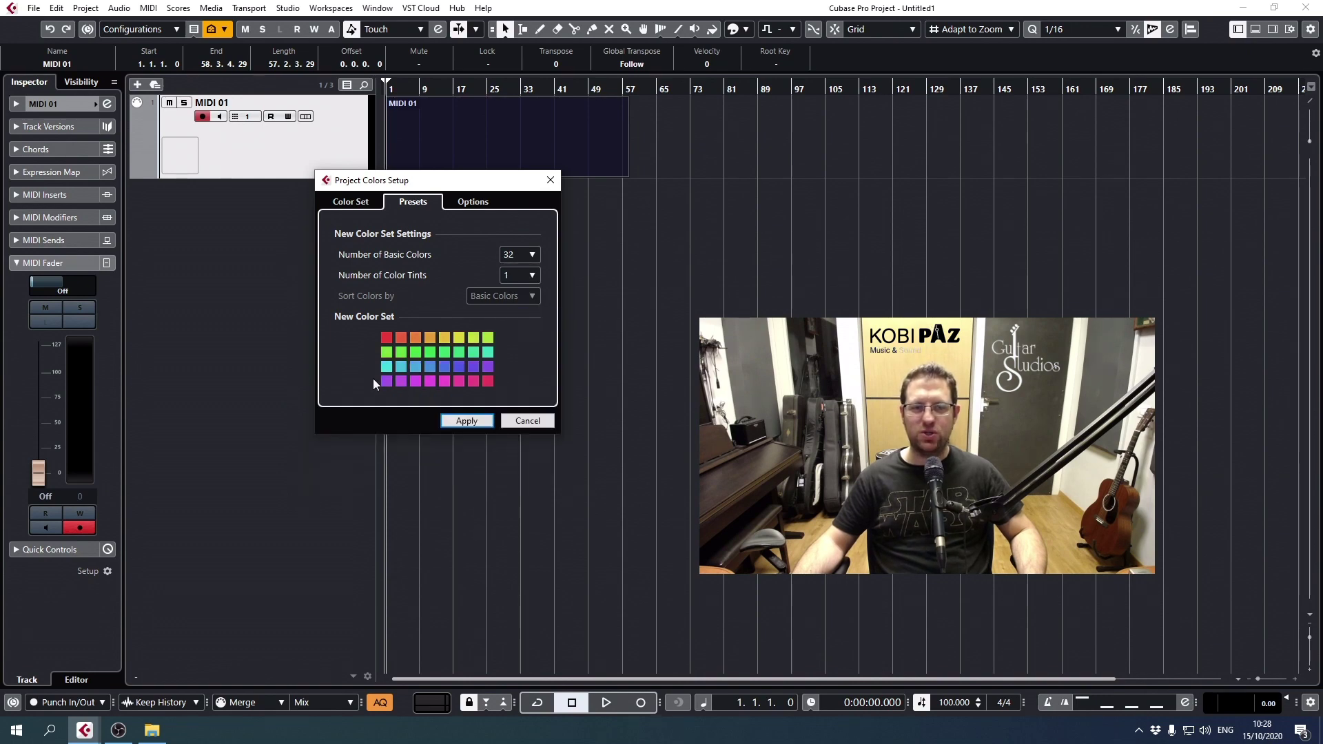
pyautogui.click(481, 420)
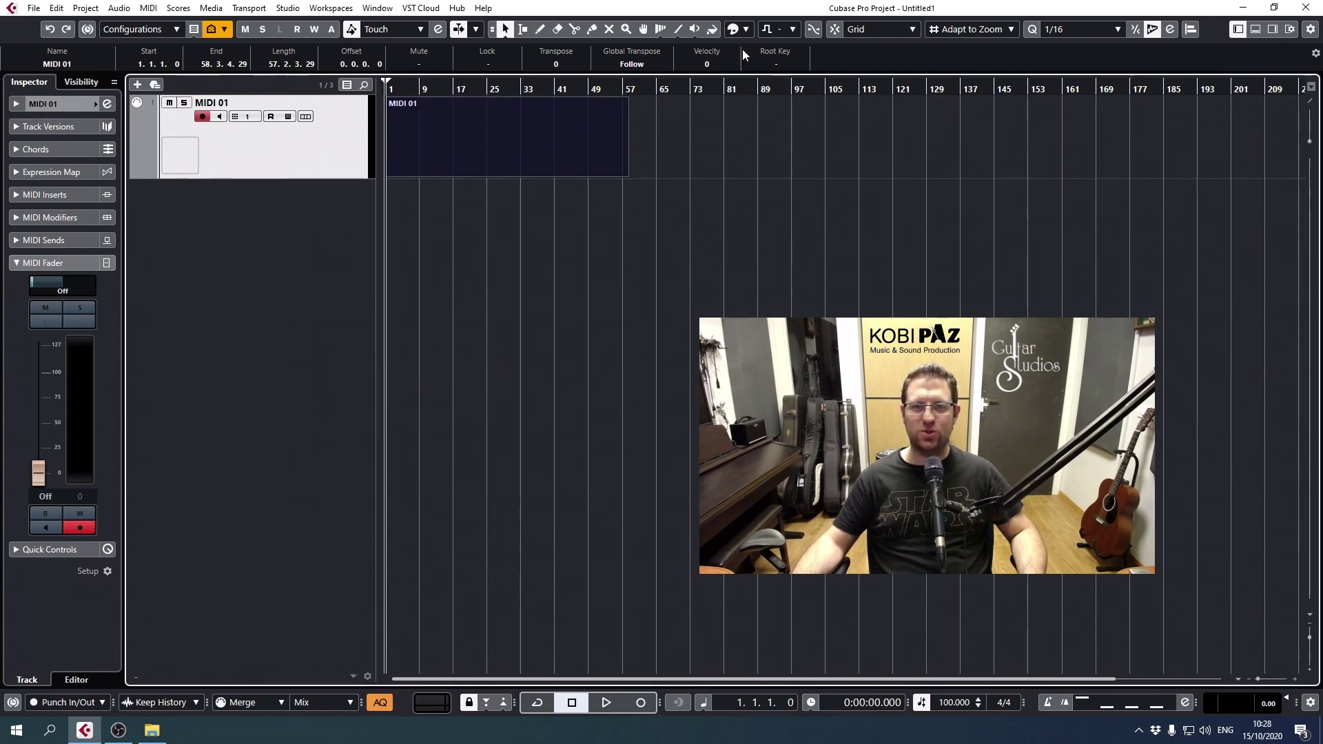
pyautogui.click(746, 31)
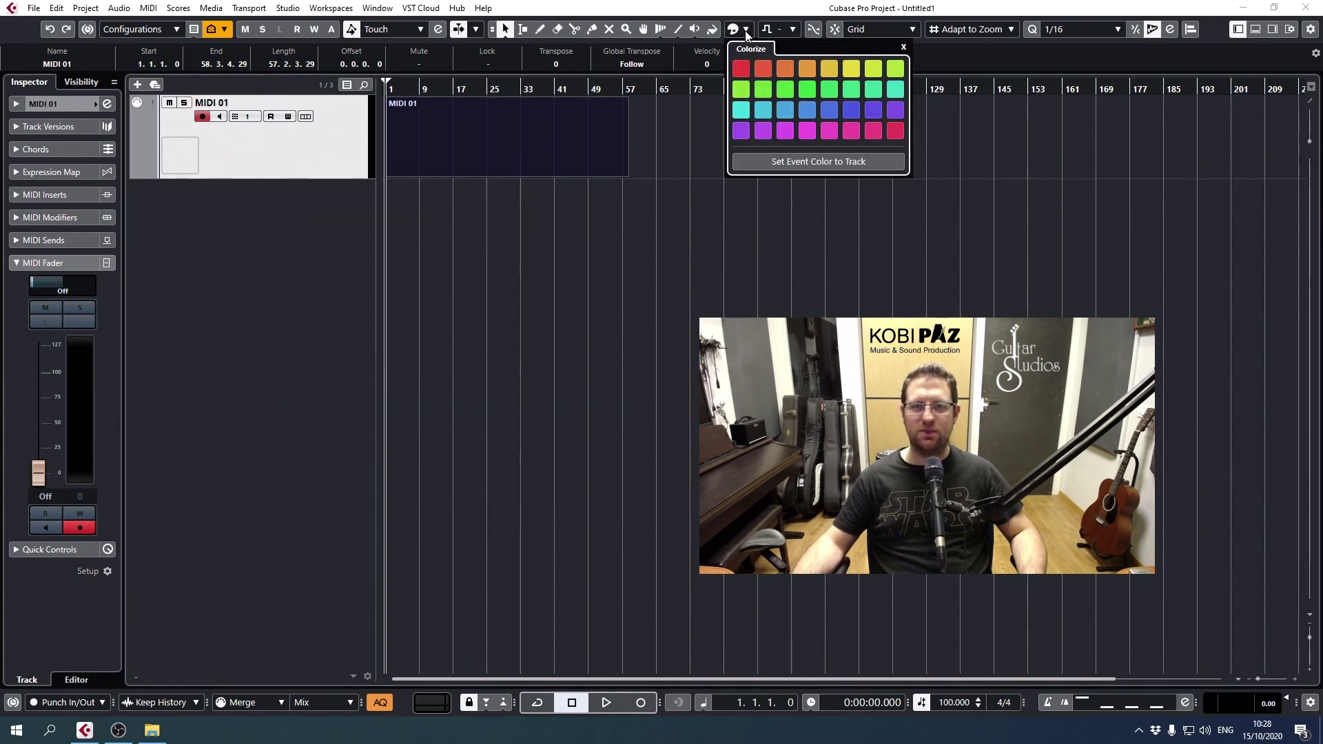
pyautogui.click(669, 283)
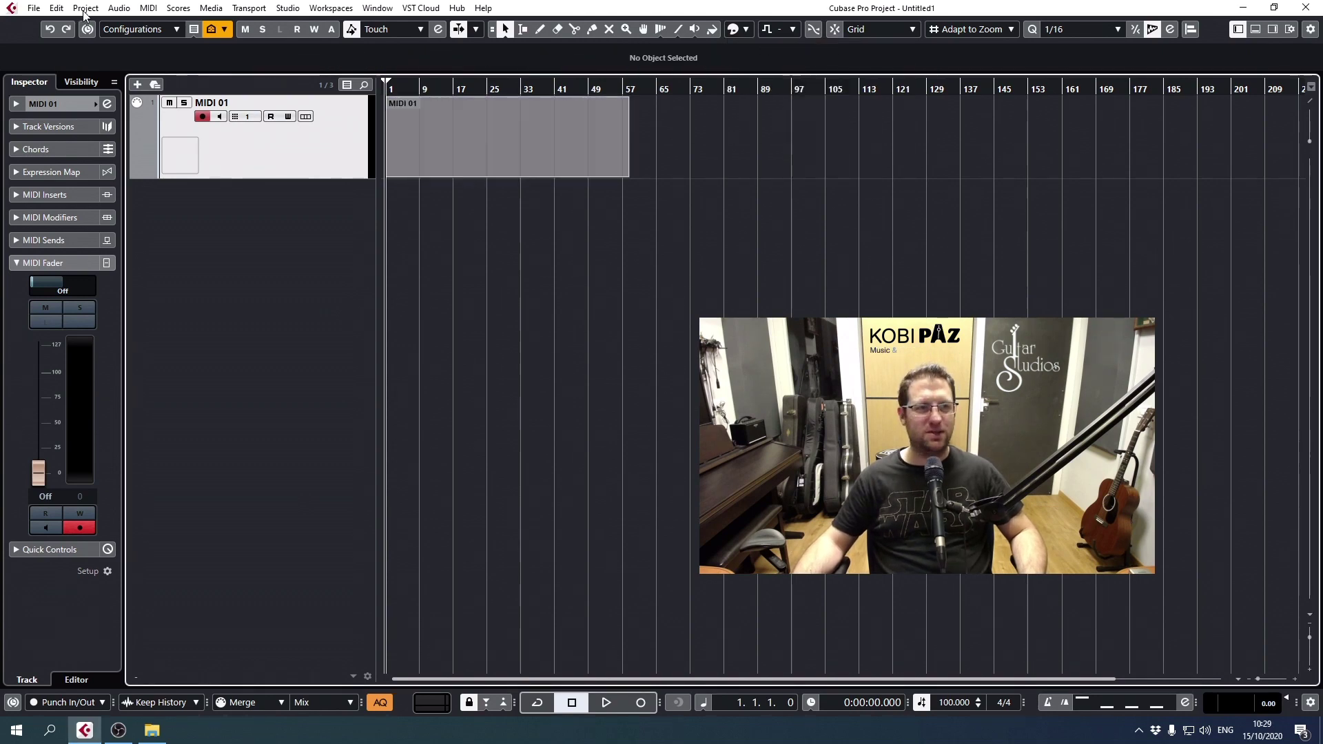
# - Set the project color set's number of color tints to 4 and apply it
pyautogui.click(85, 8)
pyautogui.click(166, 457)
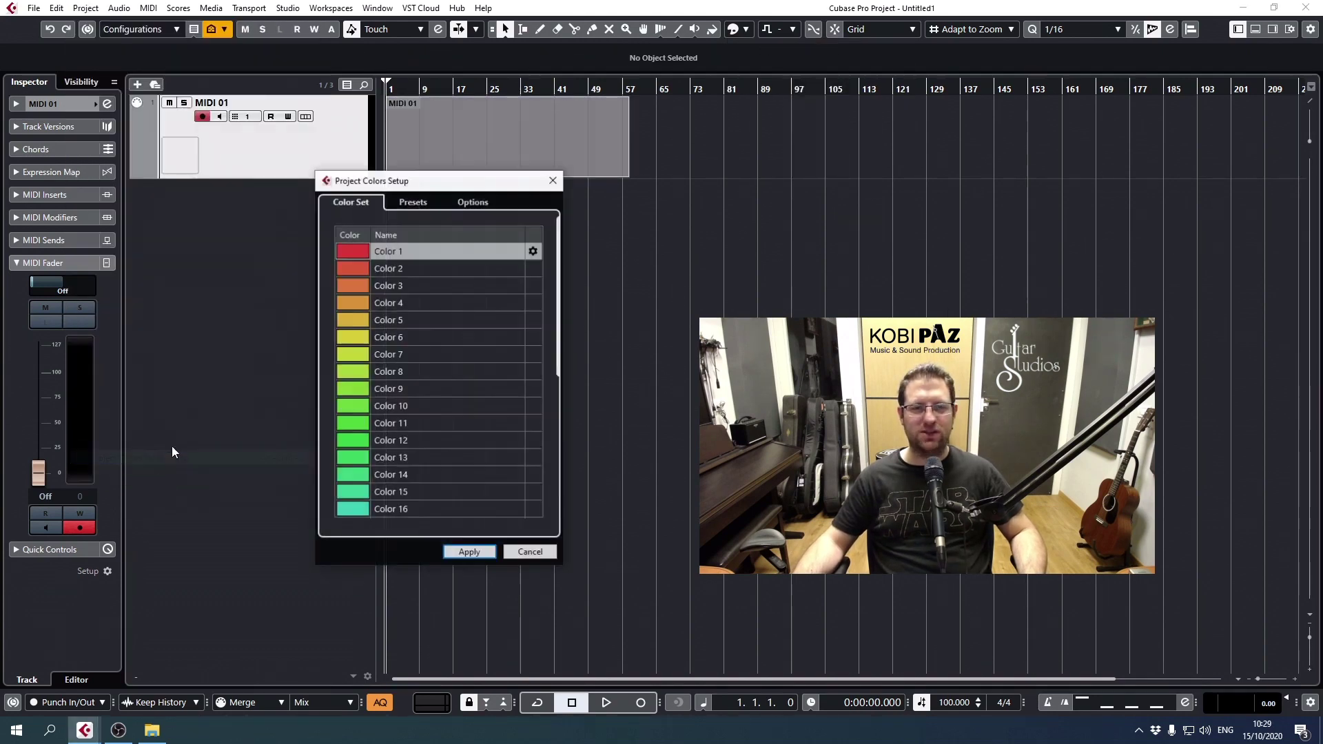
pyautogui.click(412, 204)
pyautogui.click(523, 275)
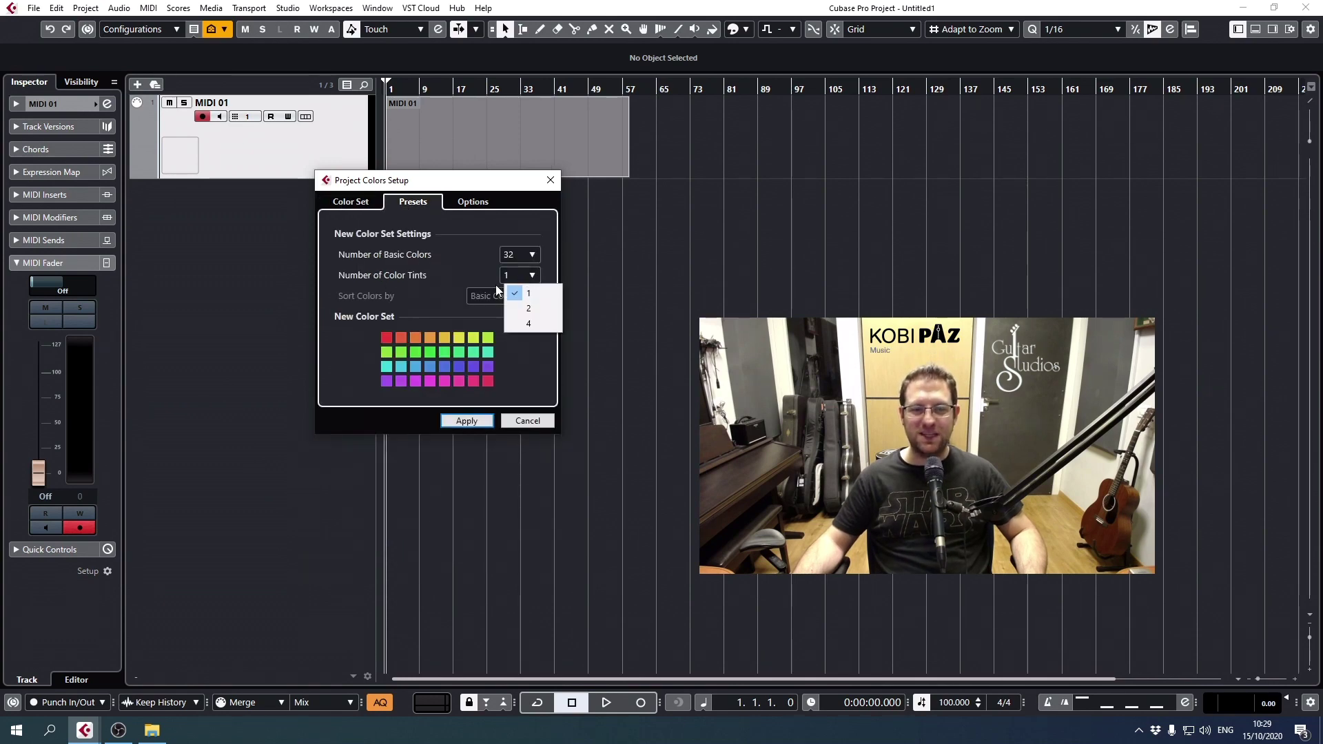
pyautogui.click(532, 308)
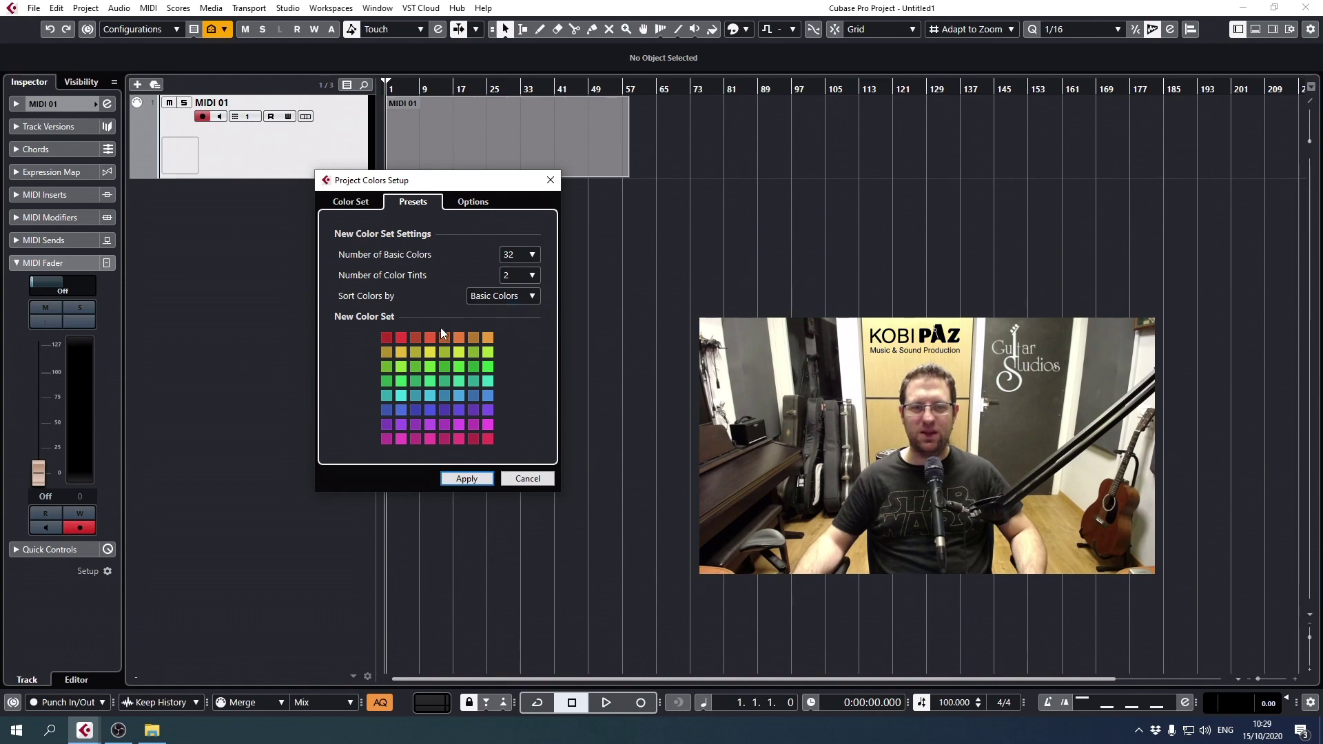
pyautogui.click(525, 276)
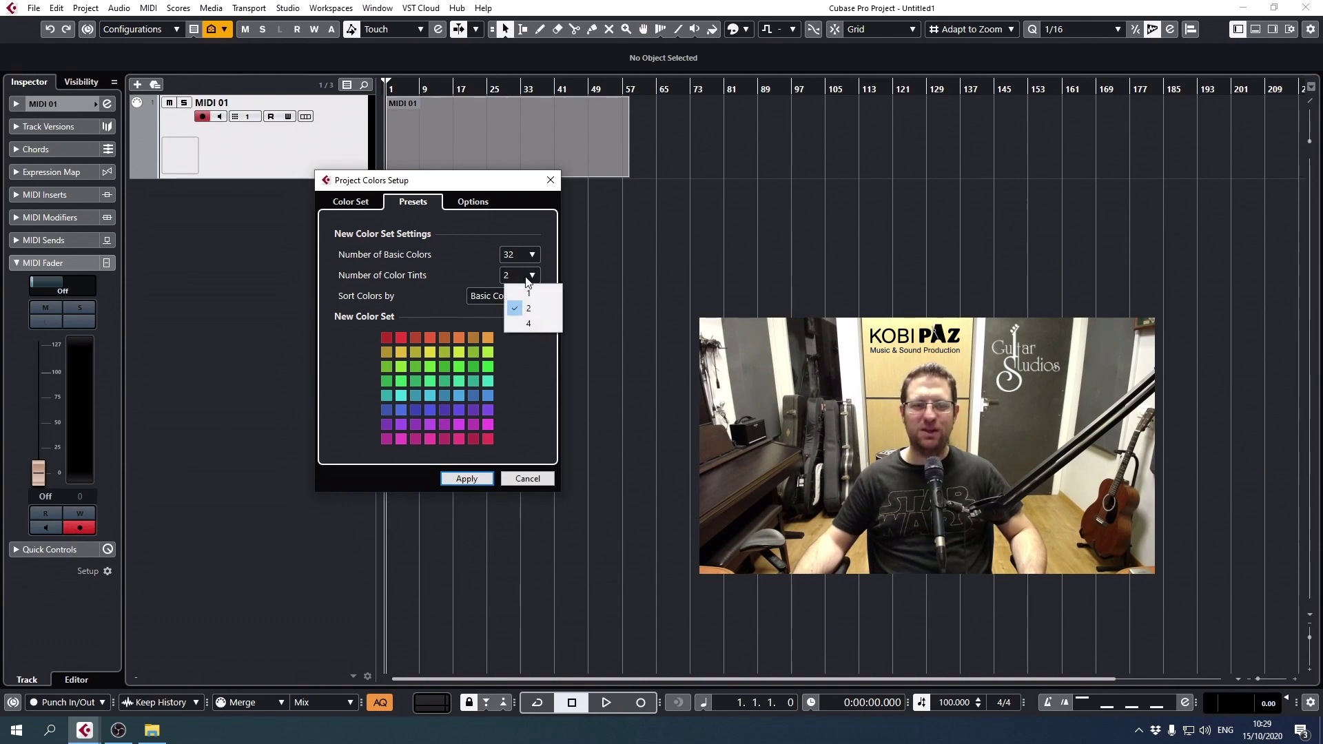
pyautogui.click(531, 317)
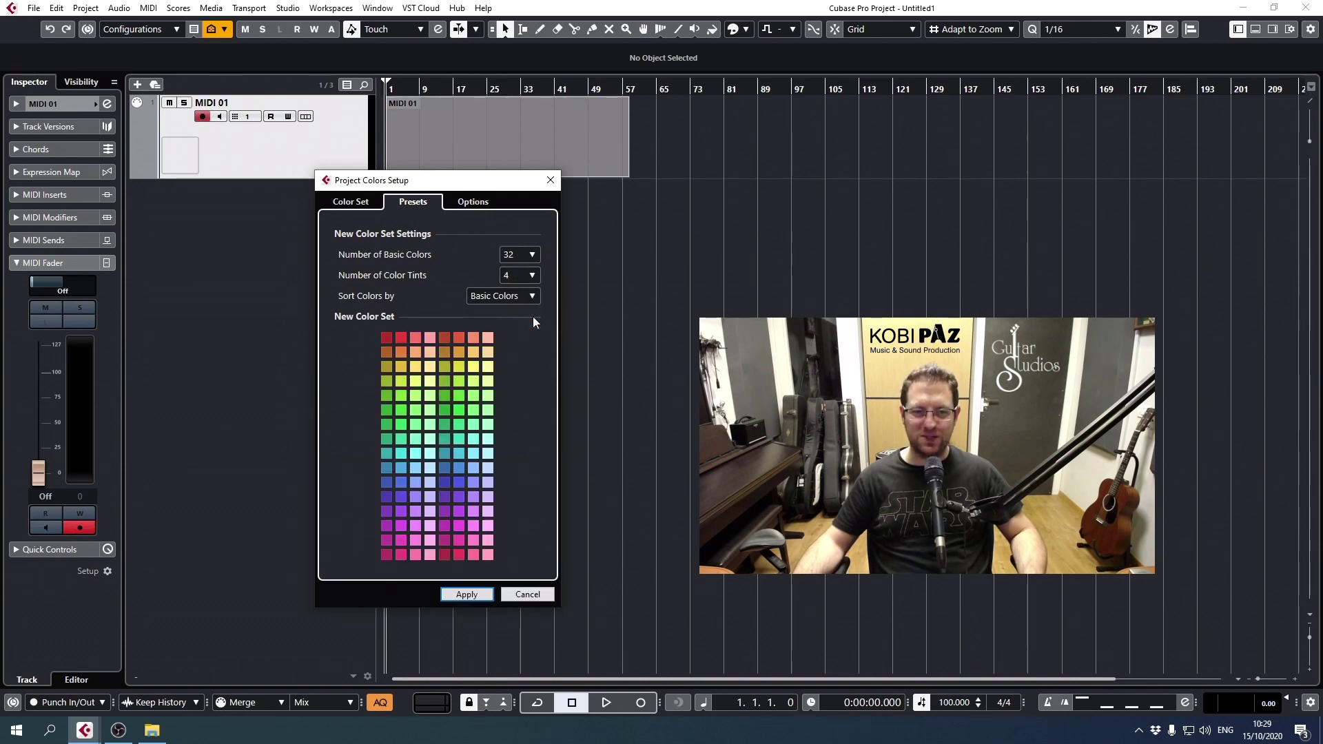
pyautogui.click(467, 594)
# - Colorize the MIDI 01 track with a purple shade from the expanded palette
pyautogui.click(735, 30)
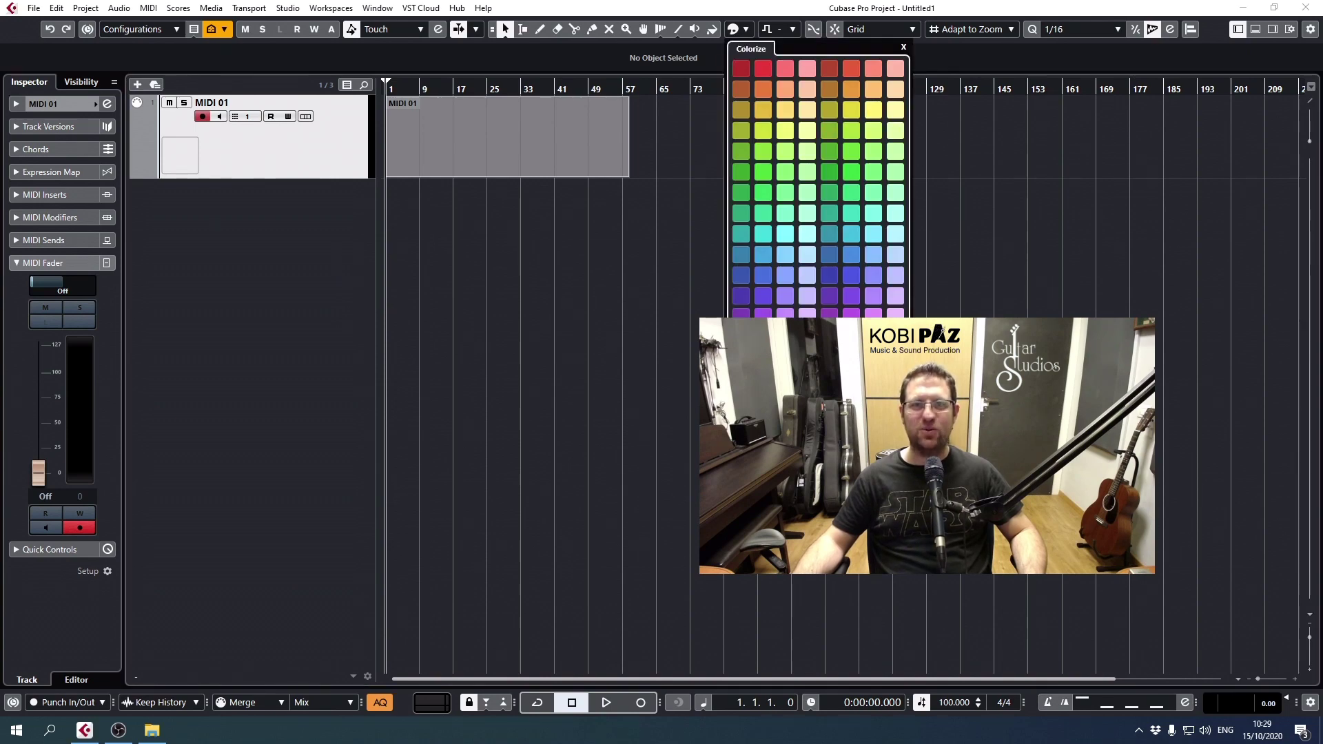
pyautogui.click(852, 297)
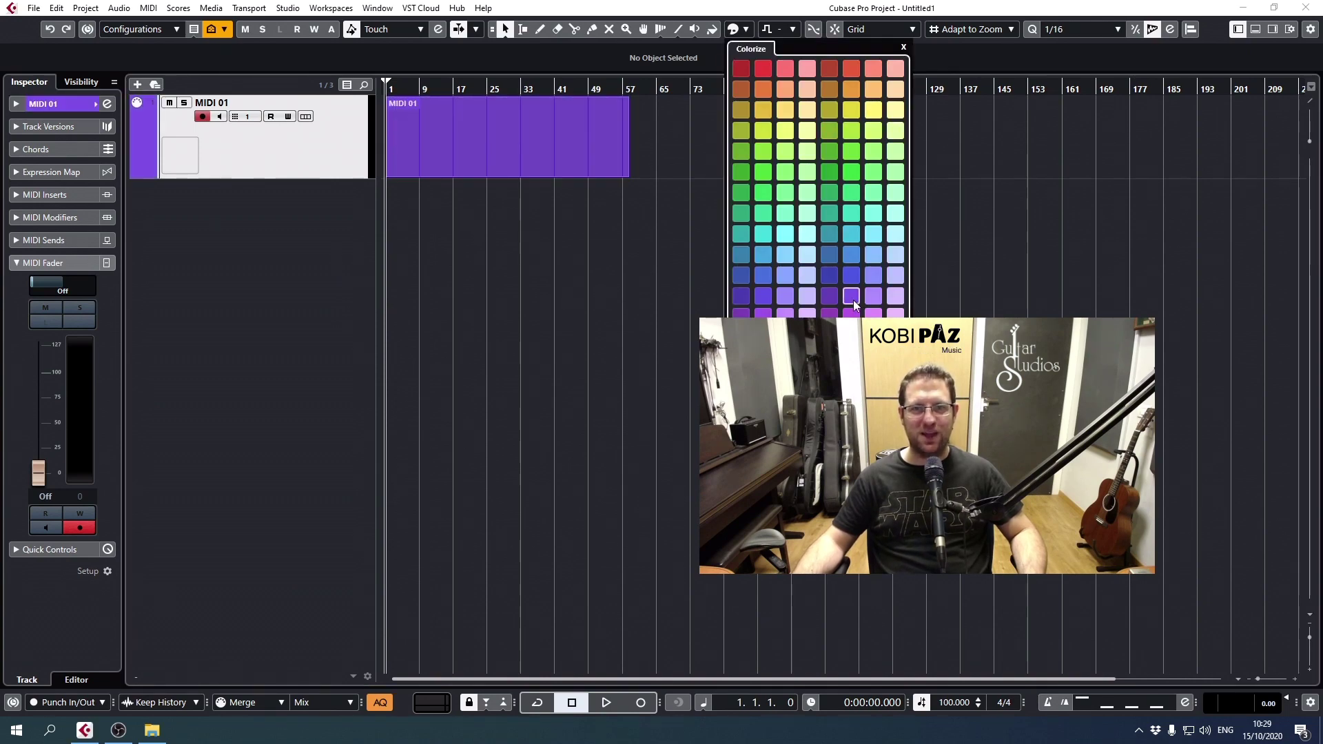
pyautogui.click(544, 324)
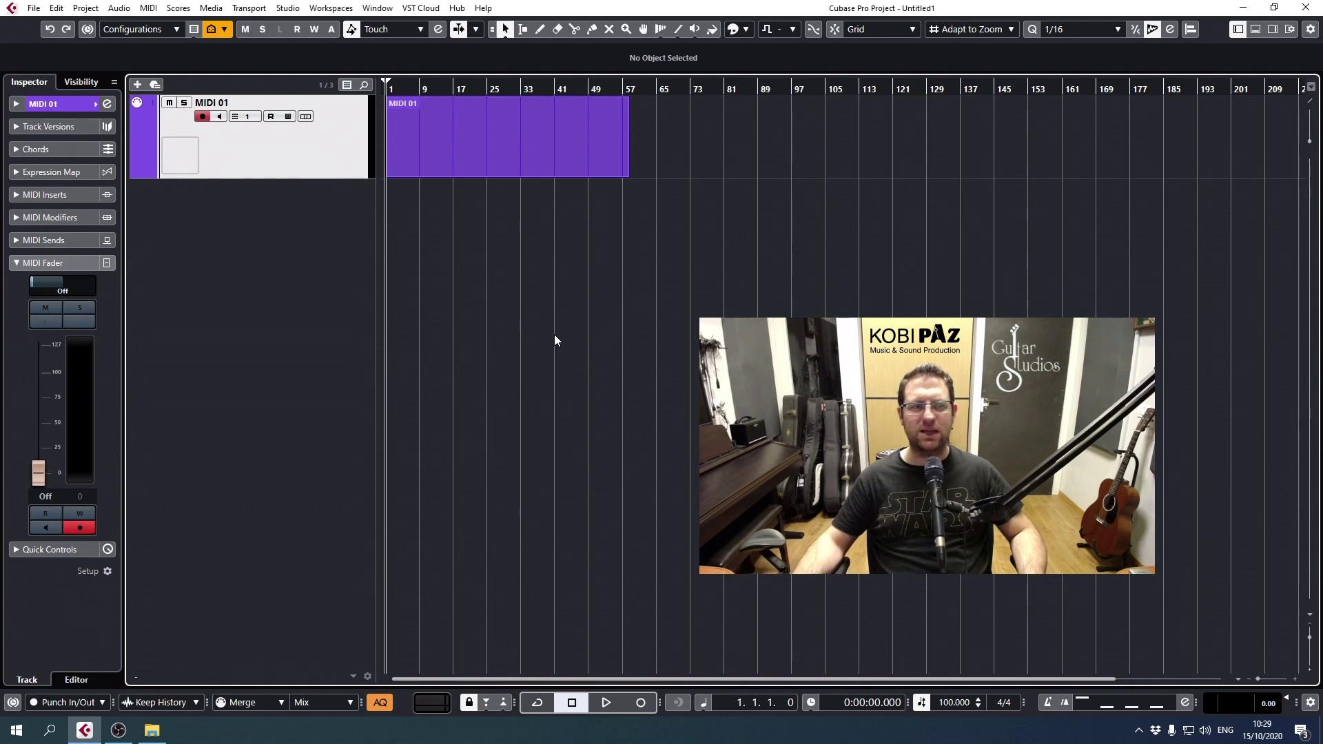
pyautogui.click(87, 8)
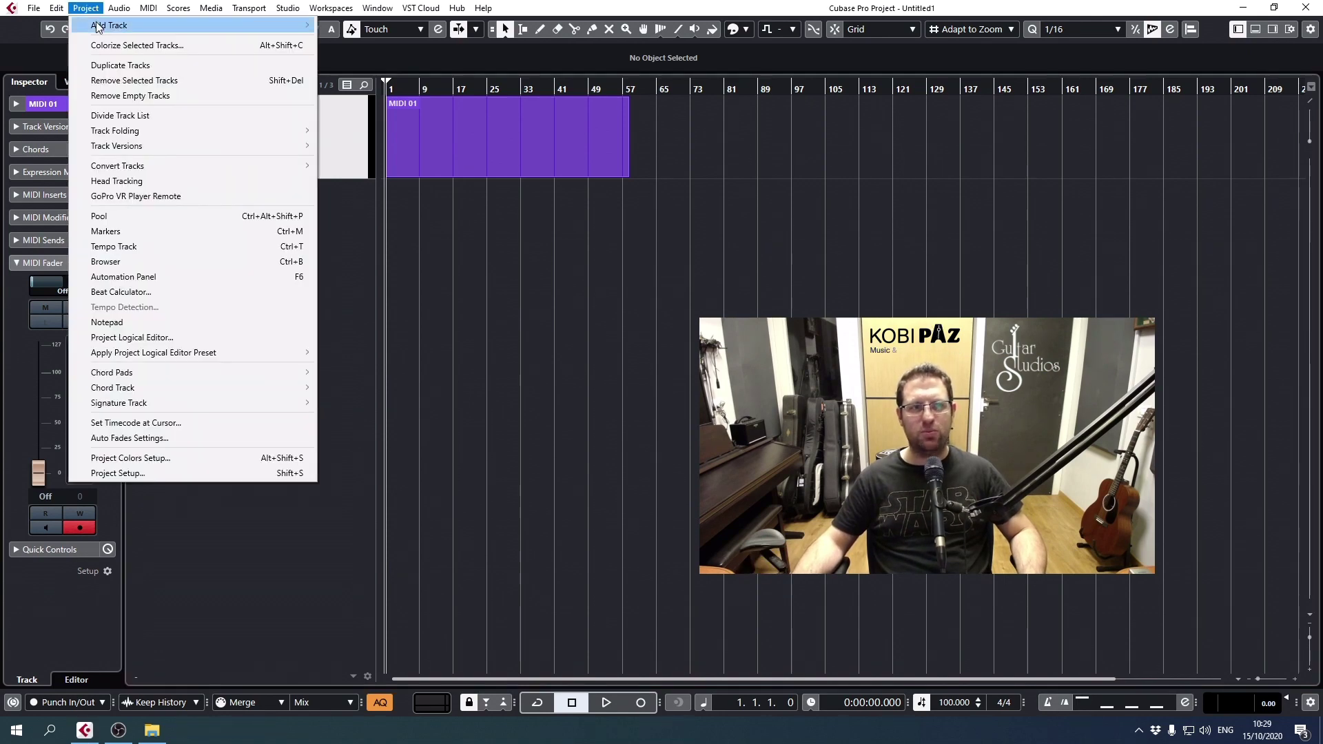
pyautogui.moveTo(97, 26)
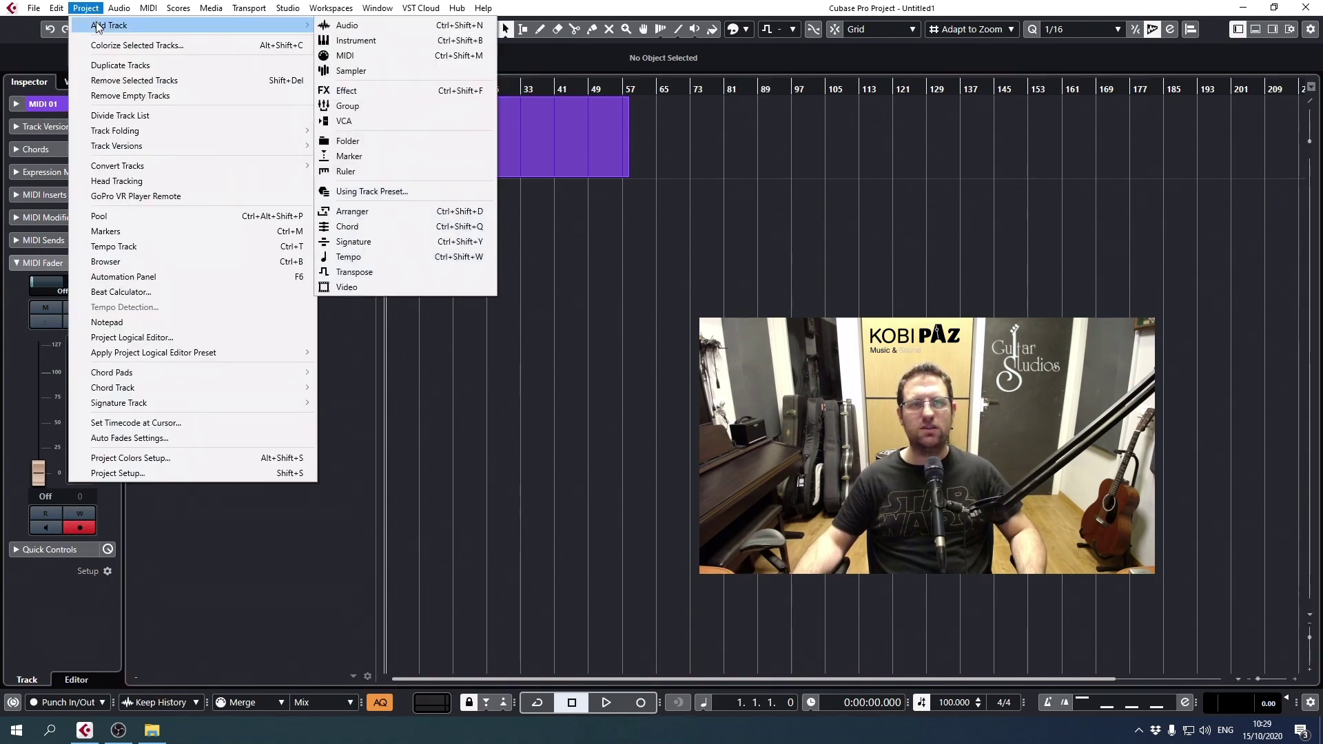
pyautogui.click(413, 261)
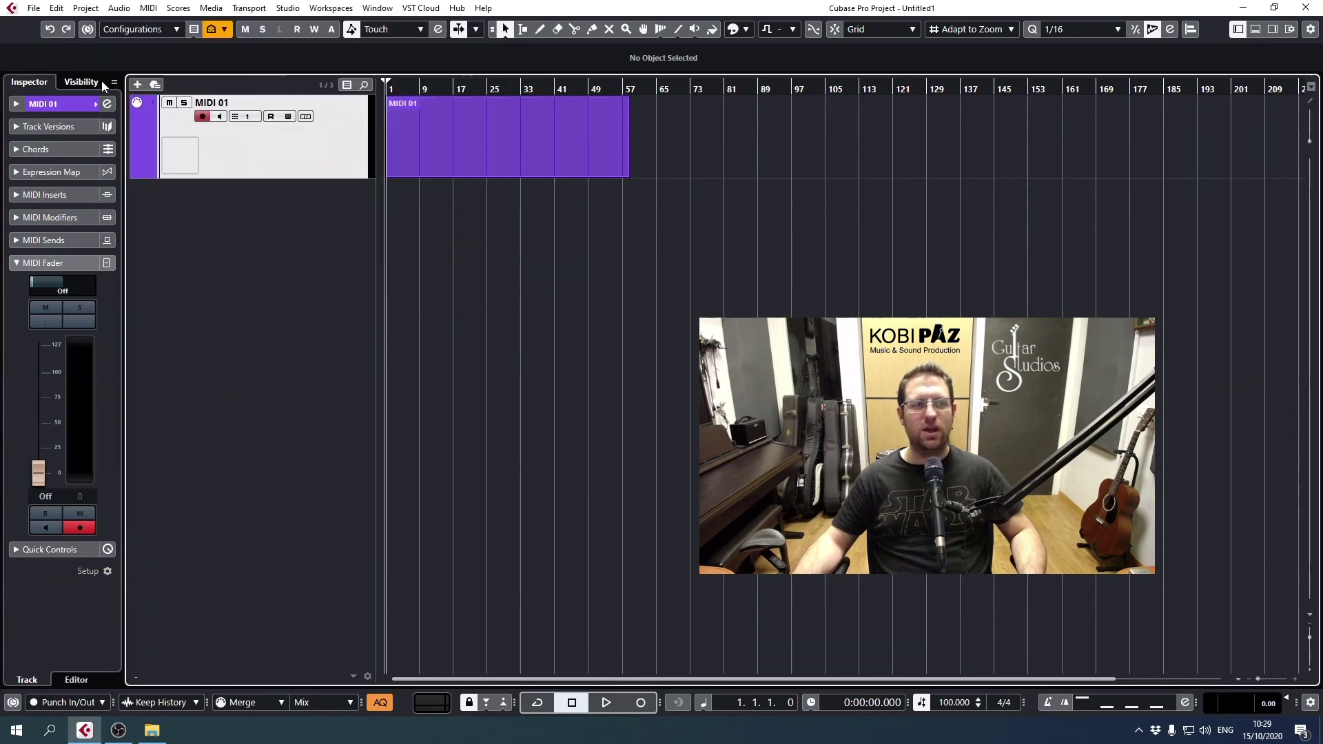
# - Review the Audio, Instrument, Sampler and MIDI types for adding a track, cancel, and view the track list's own add-track commands
pyautogui.click(142, 88)
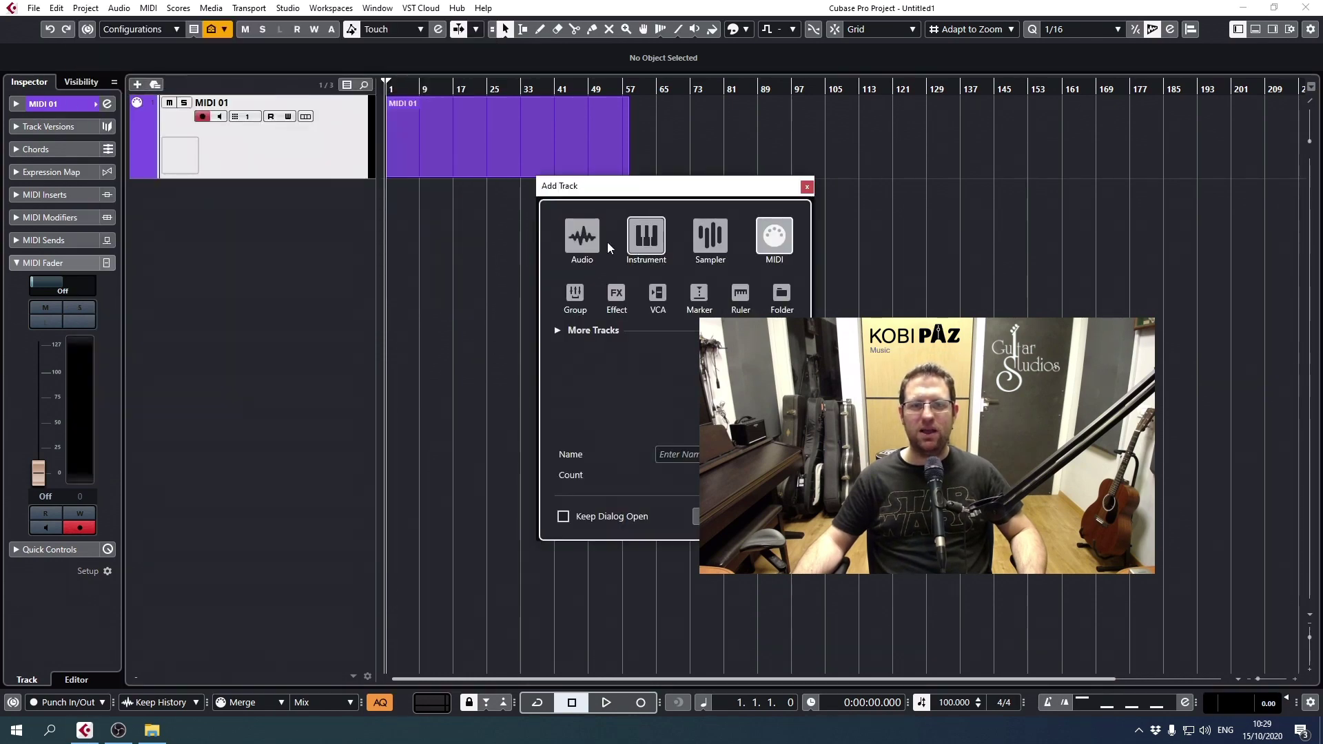
pyautogui.moveTo(571, 192); pyautogui.dragTo(572, 168)
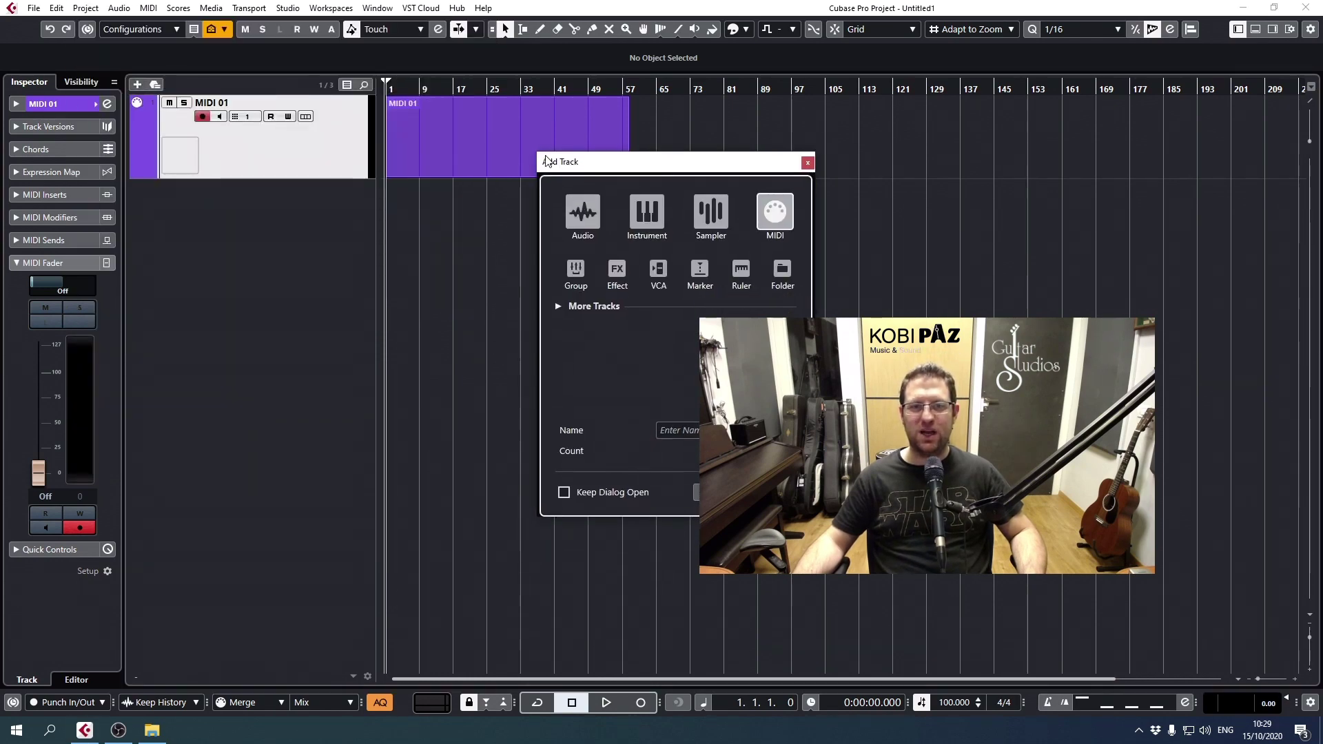
pyautogui.click(584, 215)
pyautogui.click(646, 214)
pyautogui.click(710, 214)
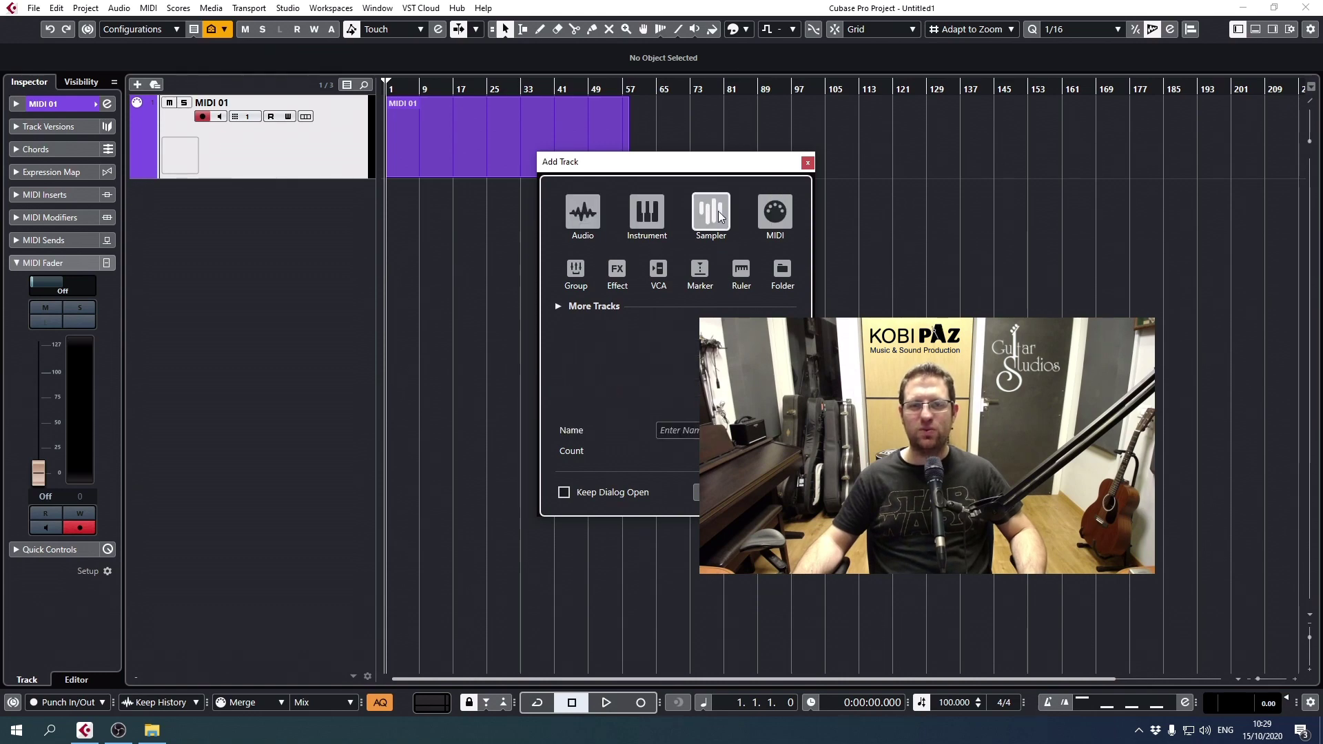
pyautogui.click(784, 217)
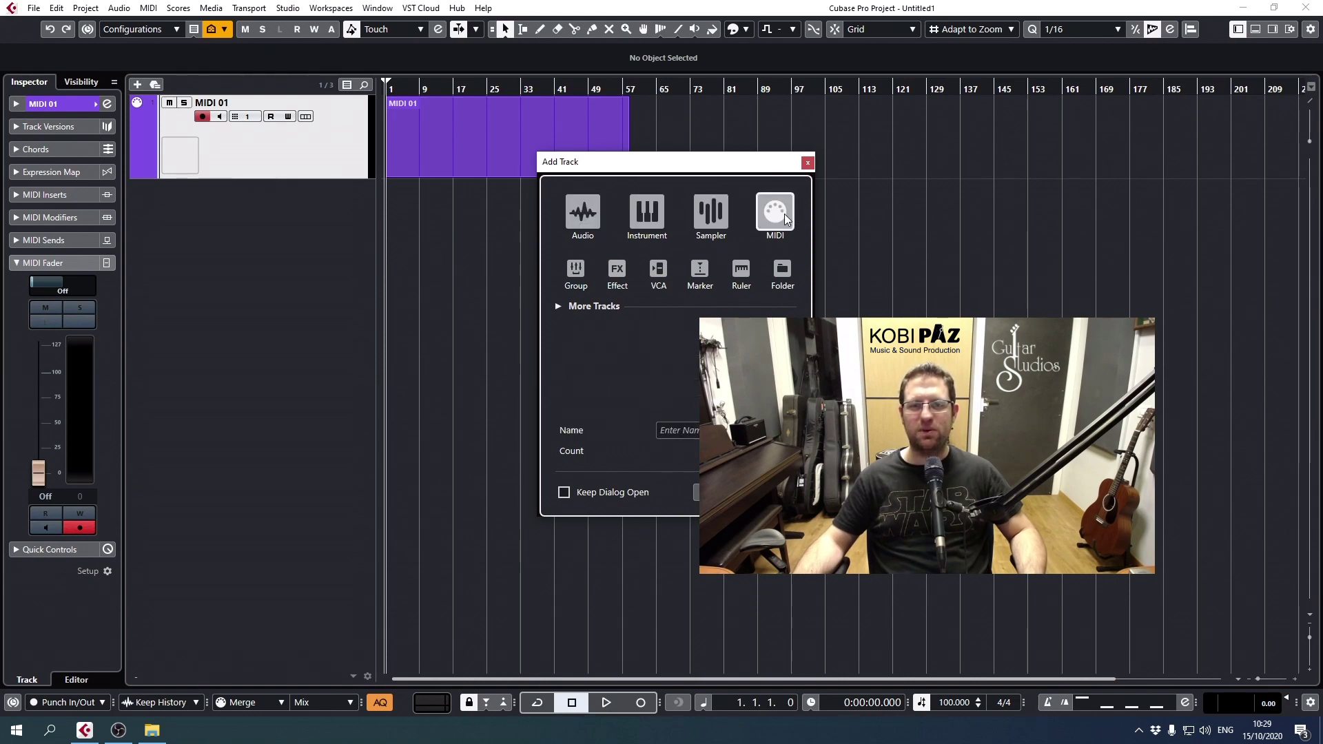
pyautogui.click(807, 162)
pyautogui.rightClick(298, 272)
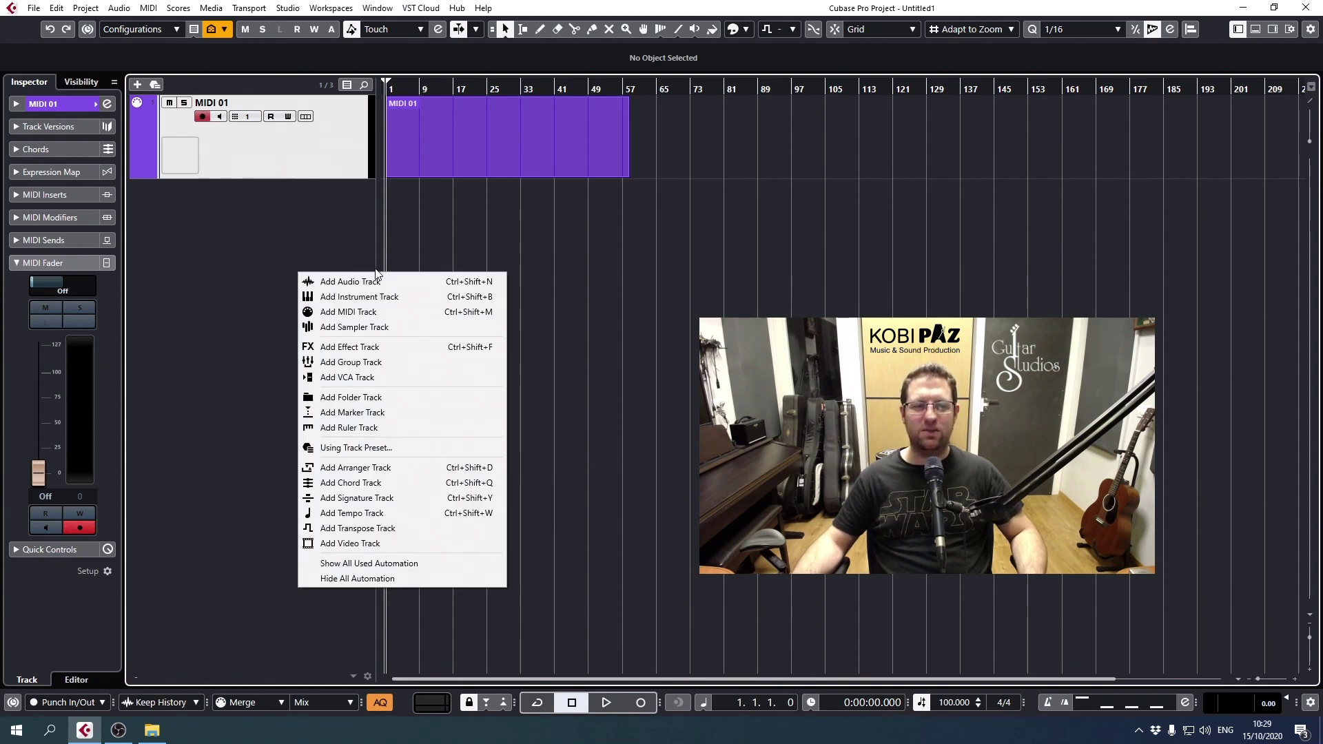
pyautogui.click(376, 593)
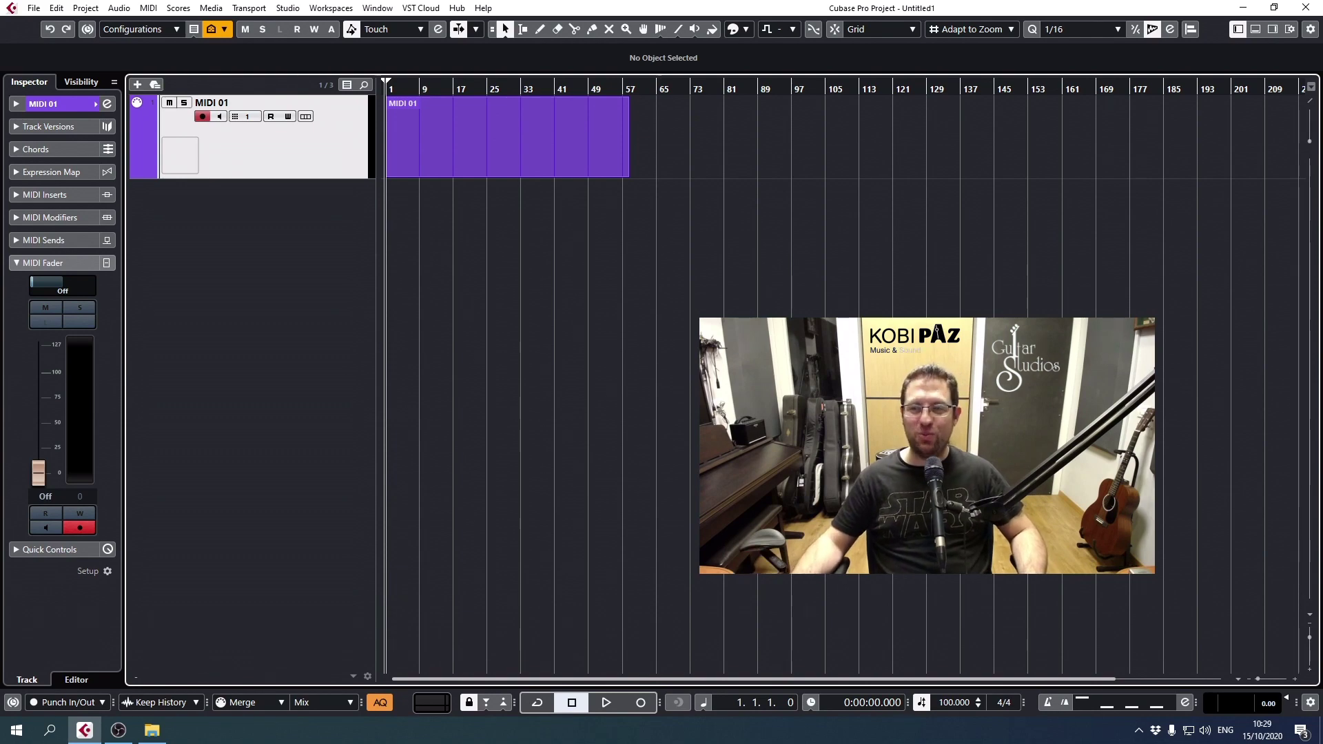
# - Show the right zone and look through its VSTi, Media, Control Room and Meter pages, including the Loudness and Master meters
pyautogui.click(1271, 29)
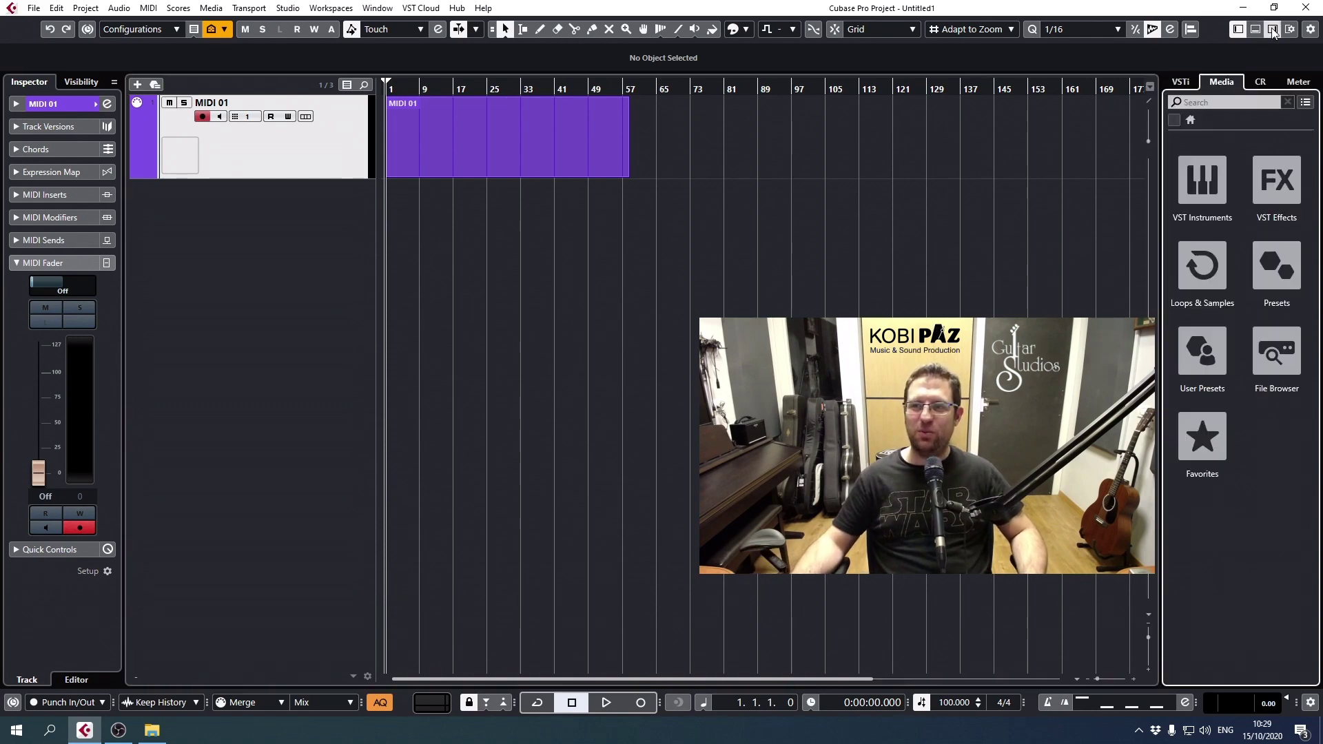
pyautogui.click(1180, 82)
pyautogui.click(1222, 84)
pyautogui.click(1261, 84)
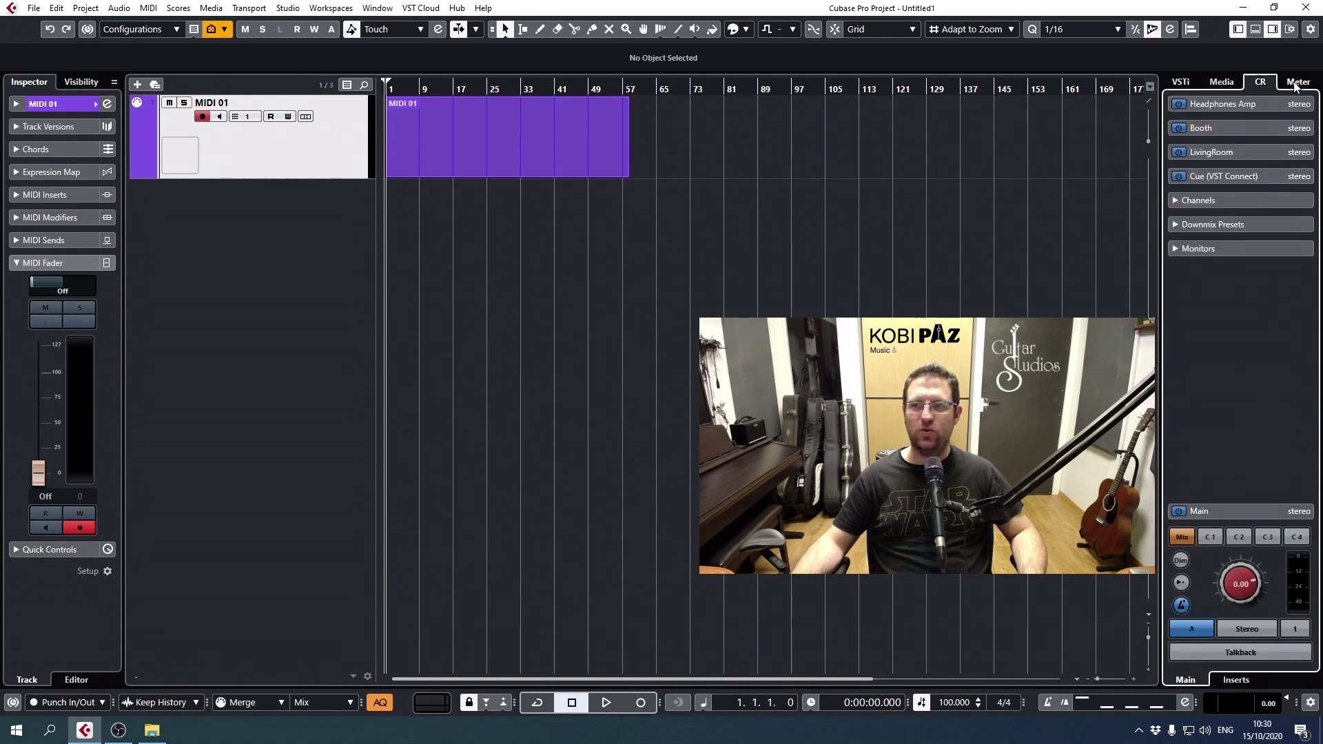
pyautogui.click(1296, 83)
pyautogui.click(1248, 681)
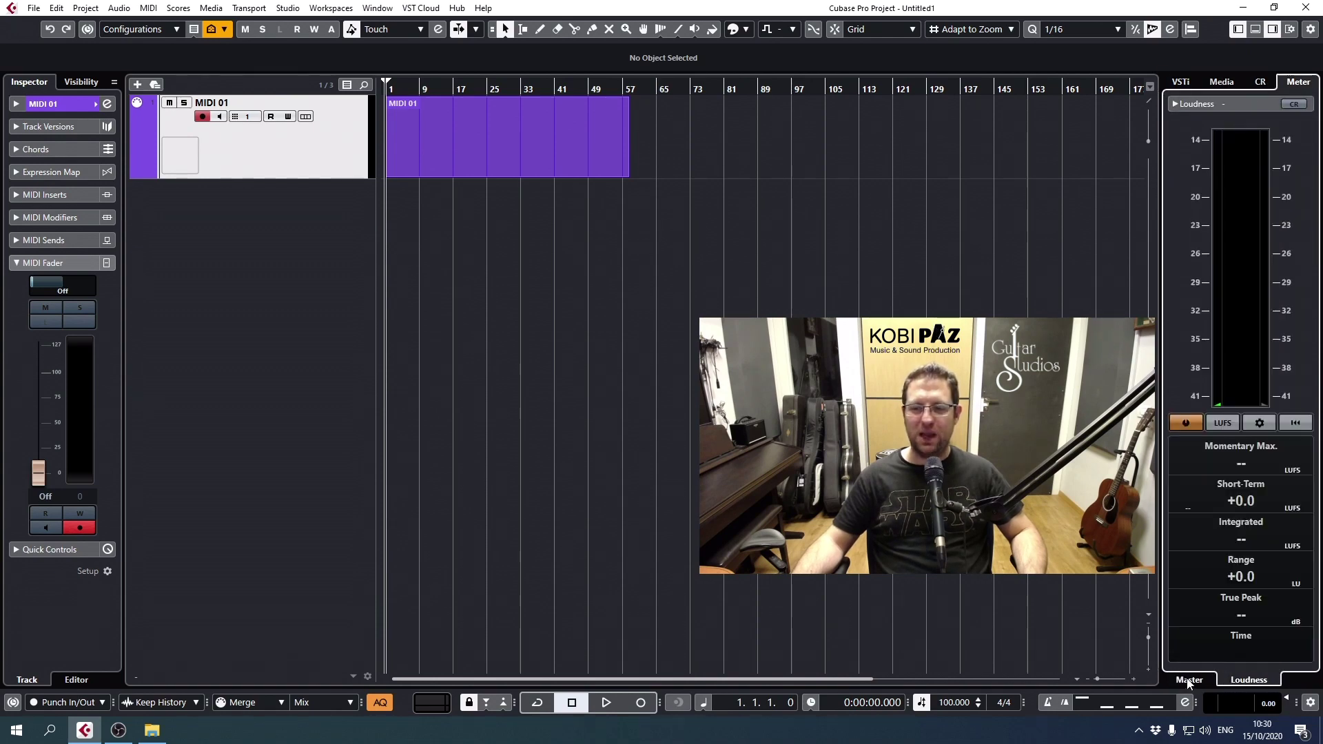
pyautogui.click(1187, 681)
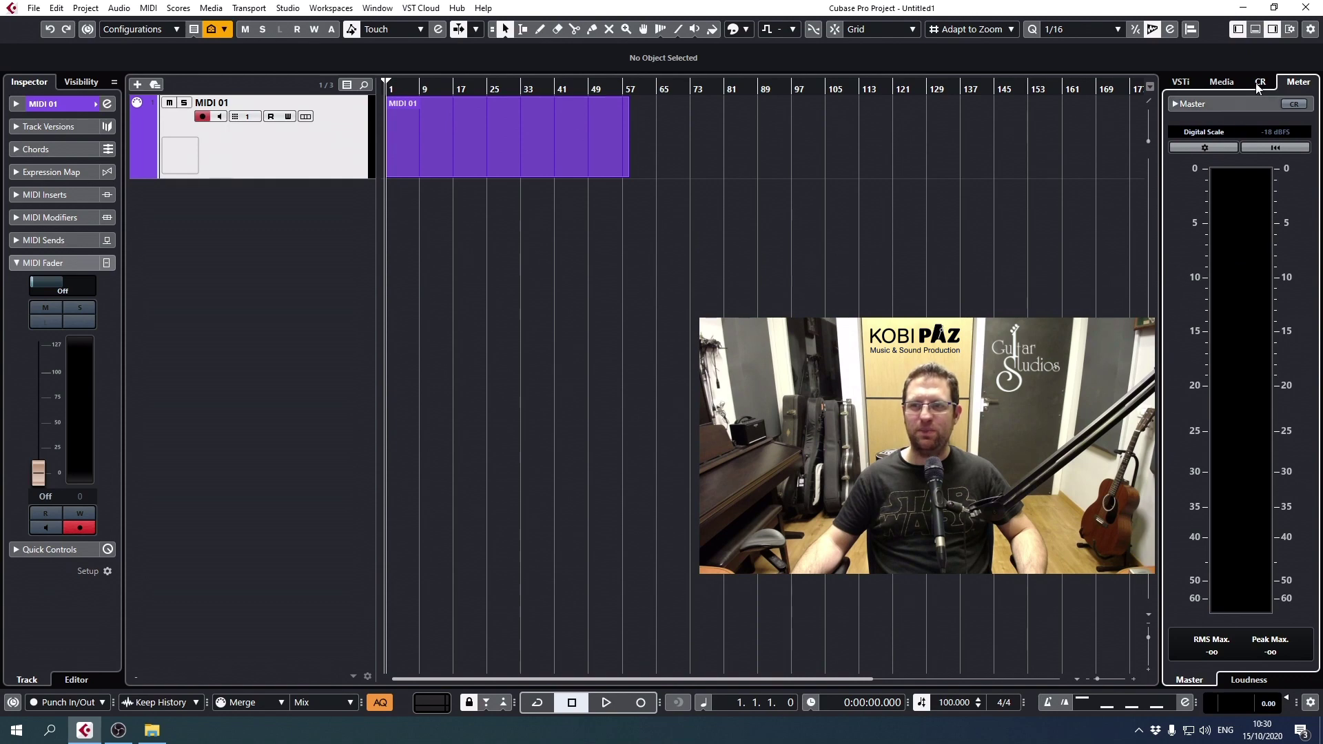
# - Browse the VST instruments in the media browser and add Groove Agent SE from the Drum category as a track below MIDI 01
pyautogui.click(1223, 83)
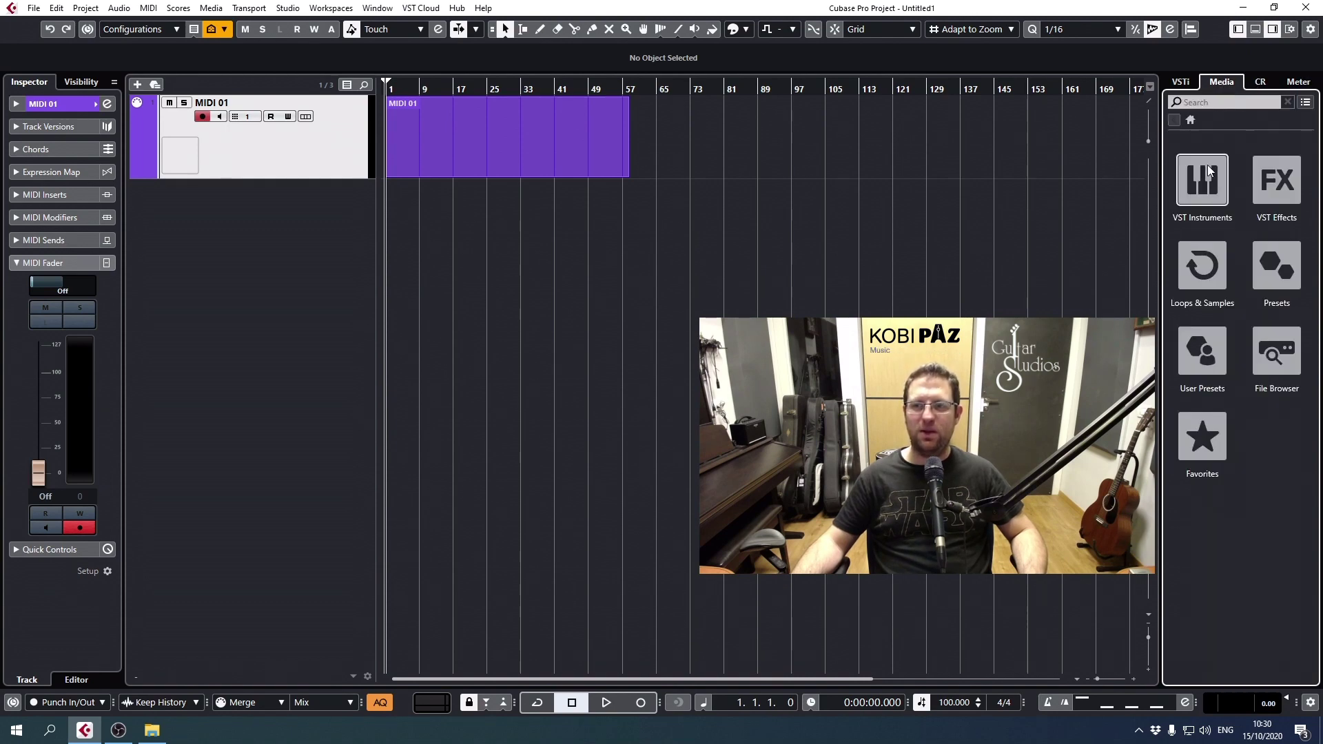
pyautogui.click(1207, 170)
pyautogui.scroll(-10, 1250, 436)
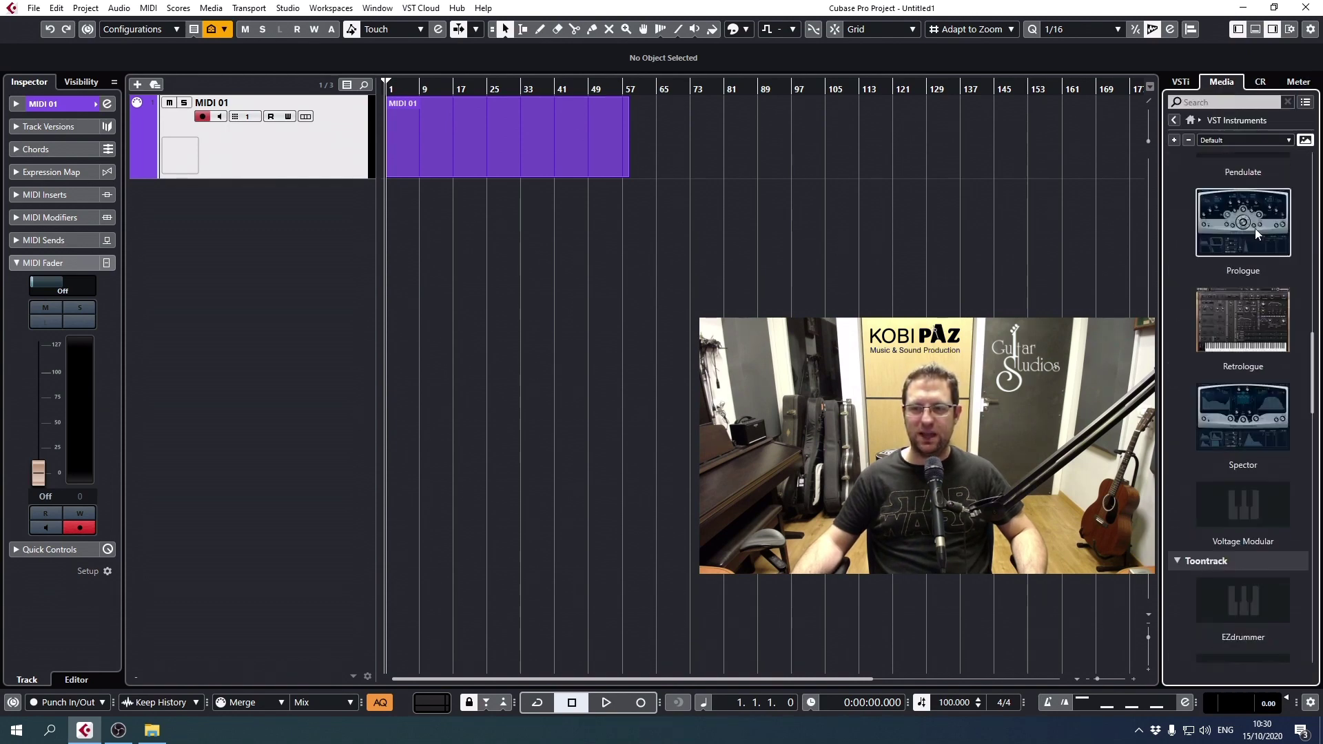
pyautogui.scroll(-5, 1240, 413)
pyautogui.scroll(15, 1227, 549)
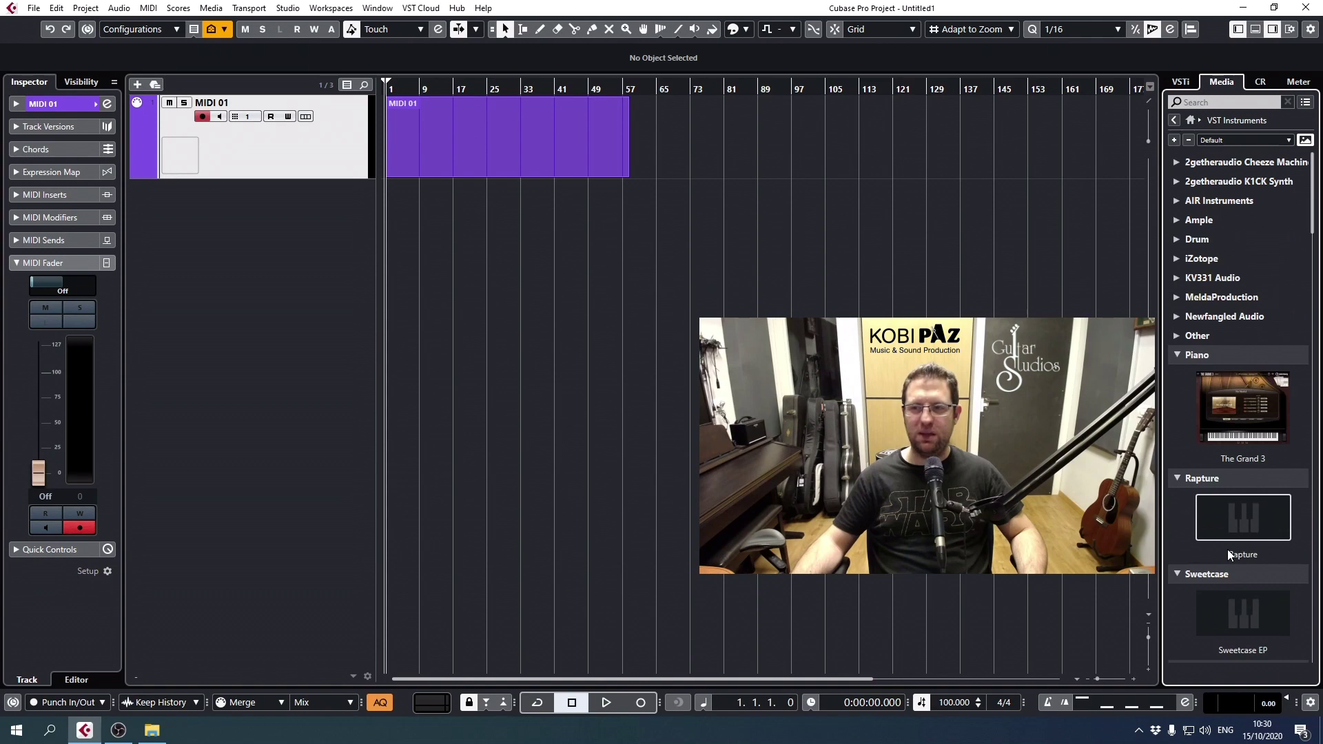
pyautogui.click(1197, 241)
pyautogui.moveTo(1240, 283); pyautogui.dragTo(196, 312)
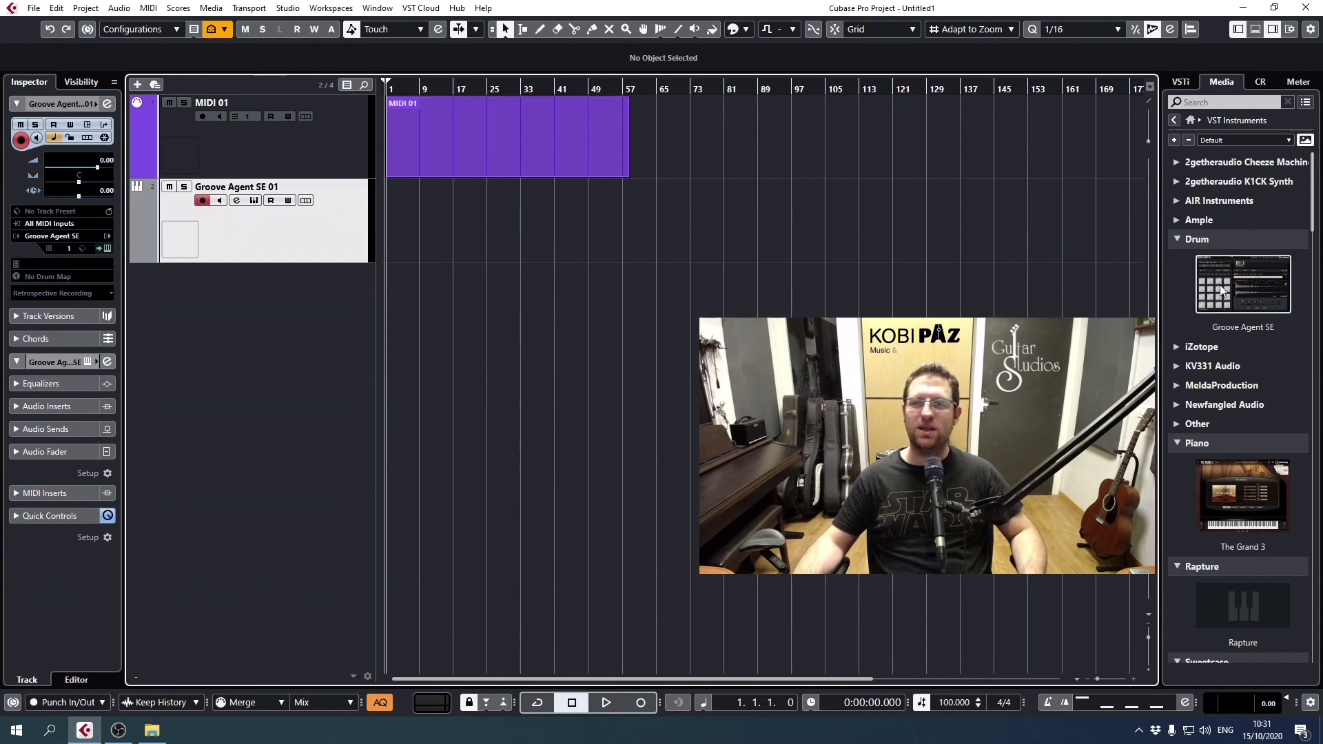
# - Hide the project window's right and left zones, and toggle the lower zone on and off again
pyautogui.click(1273, 30)
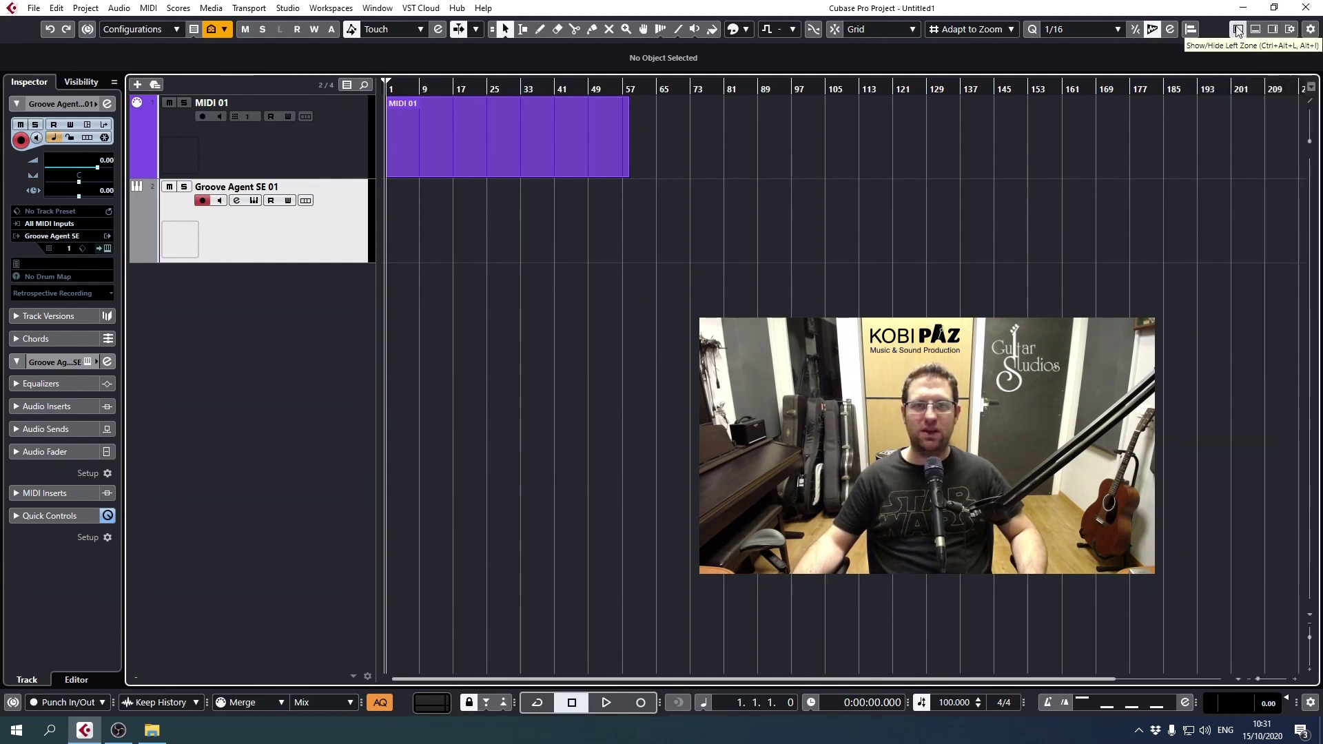
pyautogui.click(1237, 30)
pyautogui.click(1255, 30)
pyautogui.click(1255, 29)
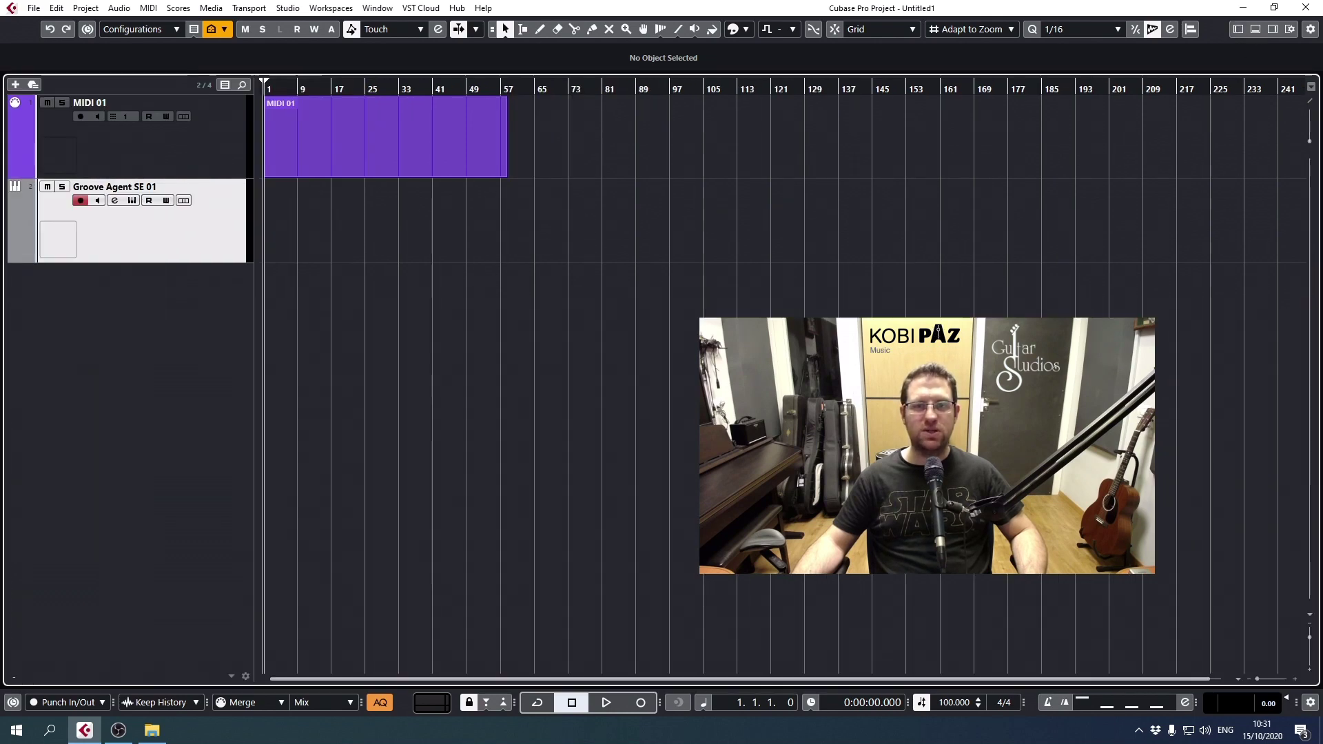